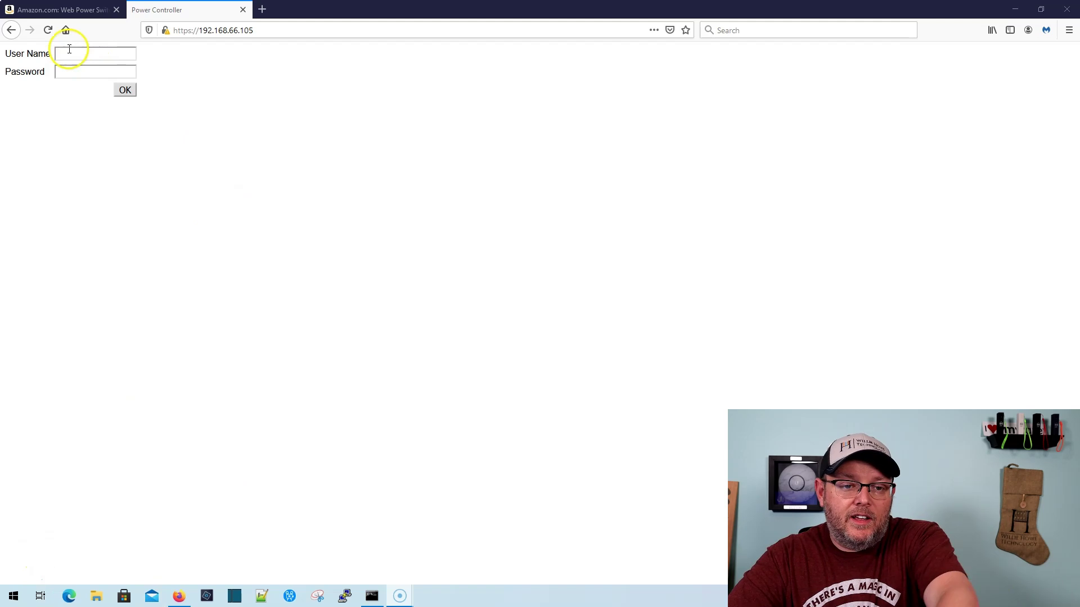
Sign in to the switch as admin with the administrator password
left_click(68, 51)
key("Tab")
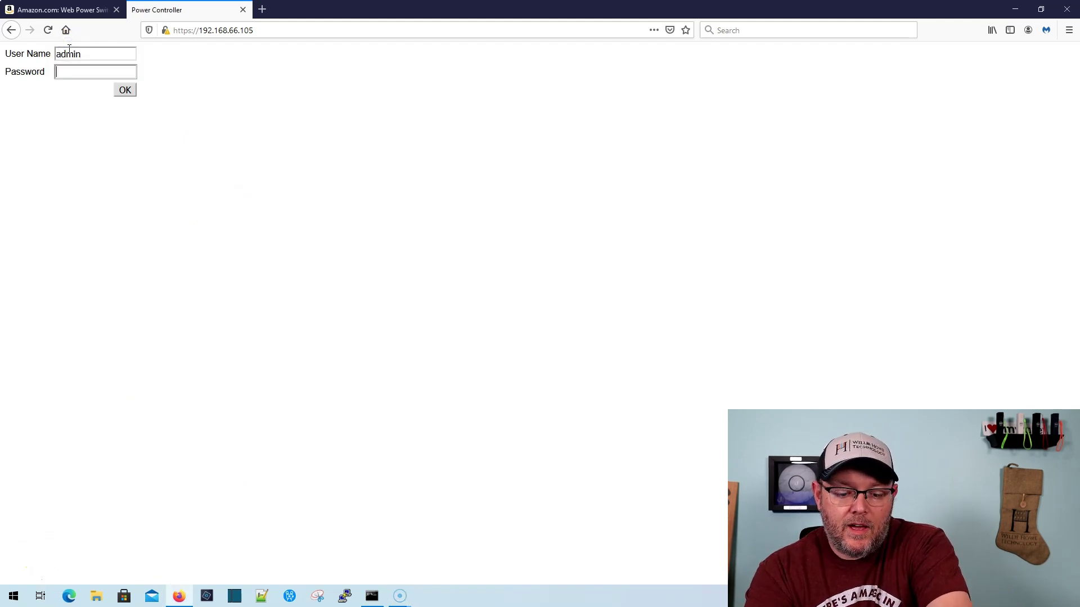
key("Return")
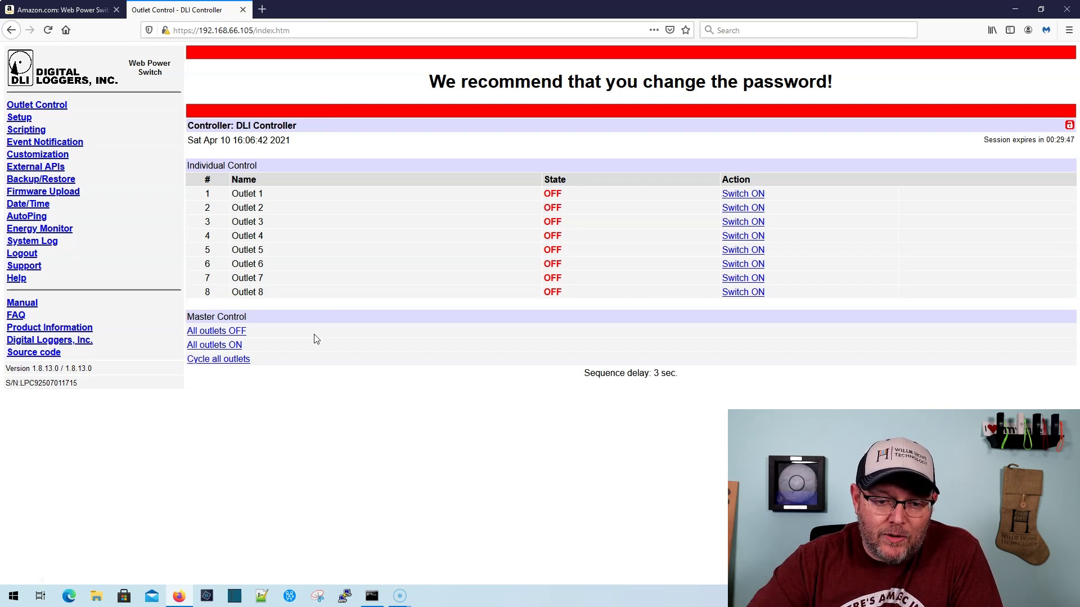
Turn all eight outlets on, refresh Outlet Control, and go to the Setup page
left_click(228, 348)
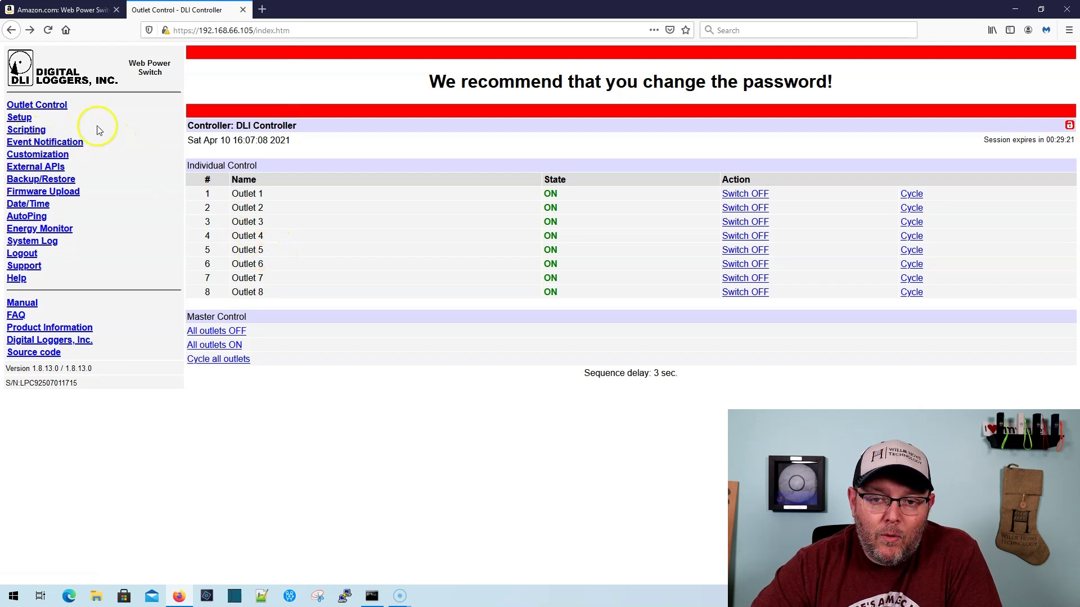
left_click(45, 104)
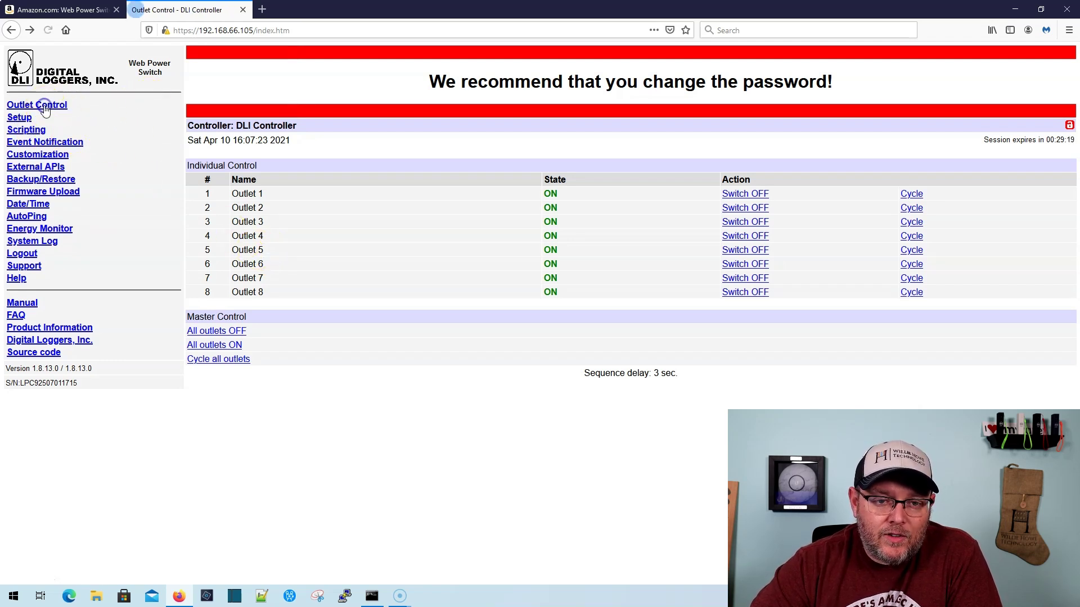
left_click(19, 117)
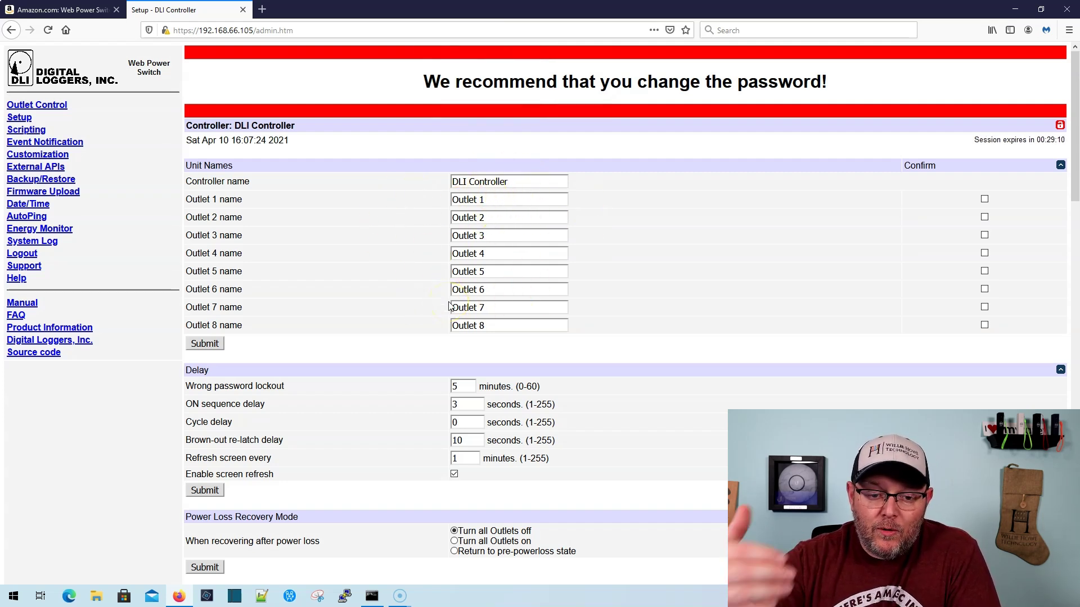
Scroll through the Setup page's naming, delay and network settings, highlighting Enable SSH Server
scroll(468, 366, "down", 3)
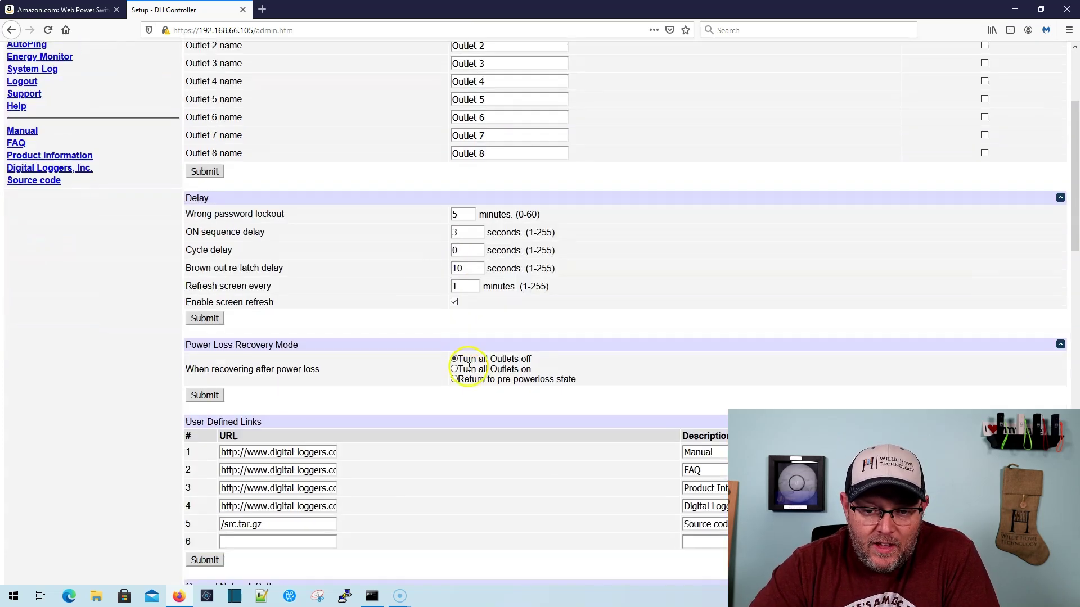
left_click(469, 286)
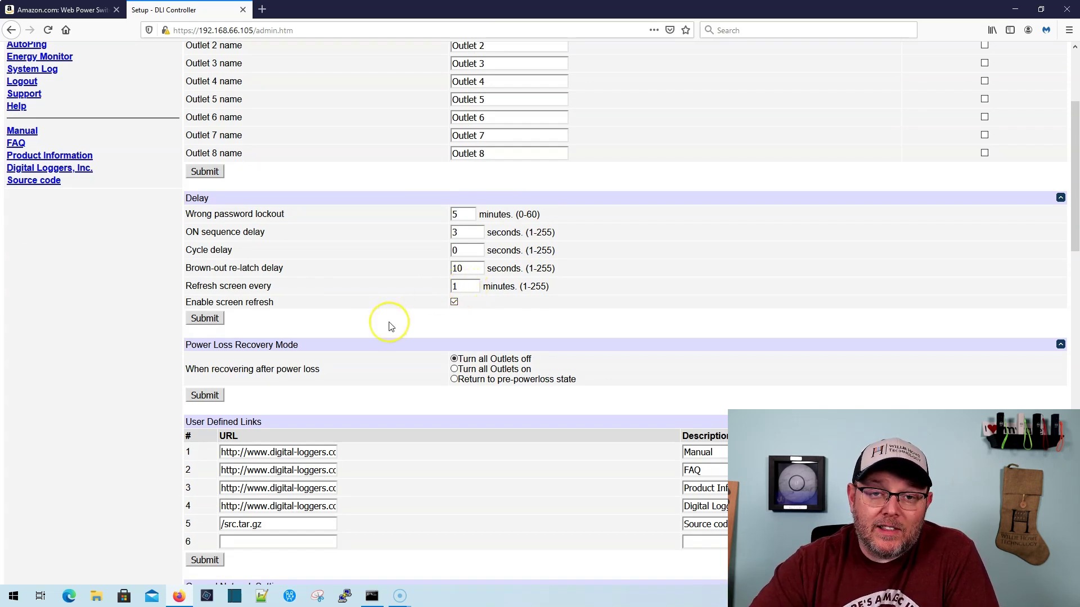
left_click(410, 329)
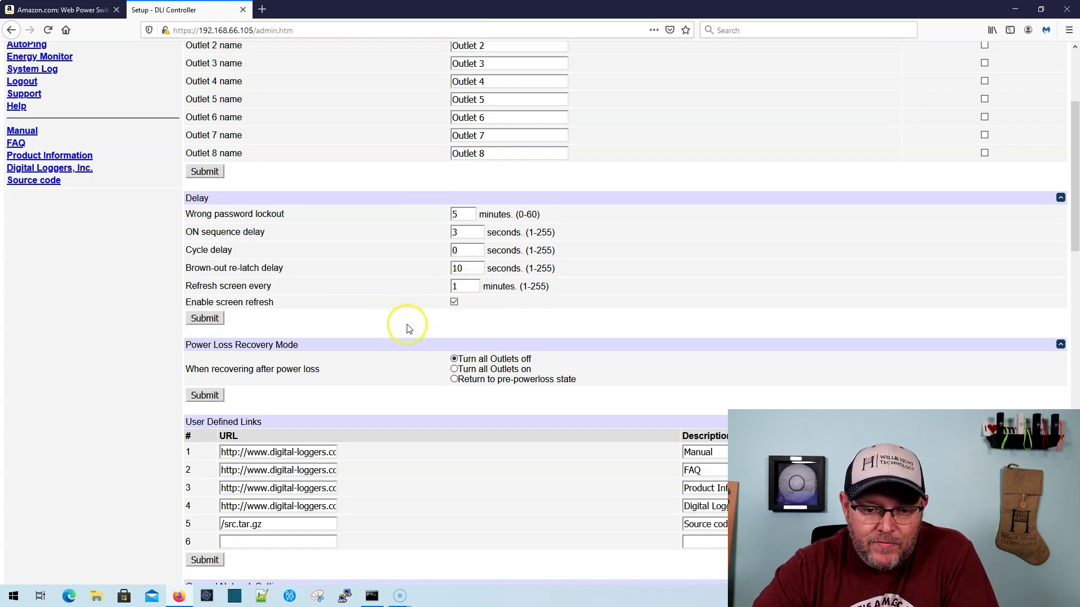
scroll(409, 329, "down", 2)
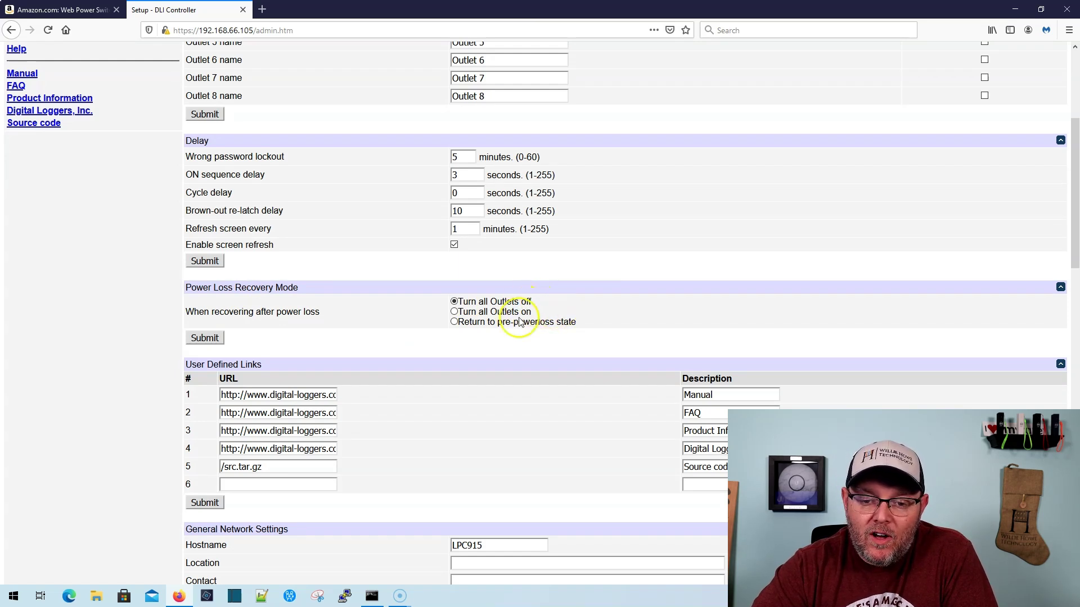
scroll(571, 326, "down", 4)
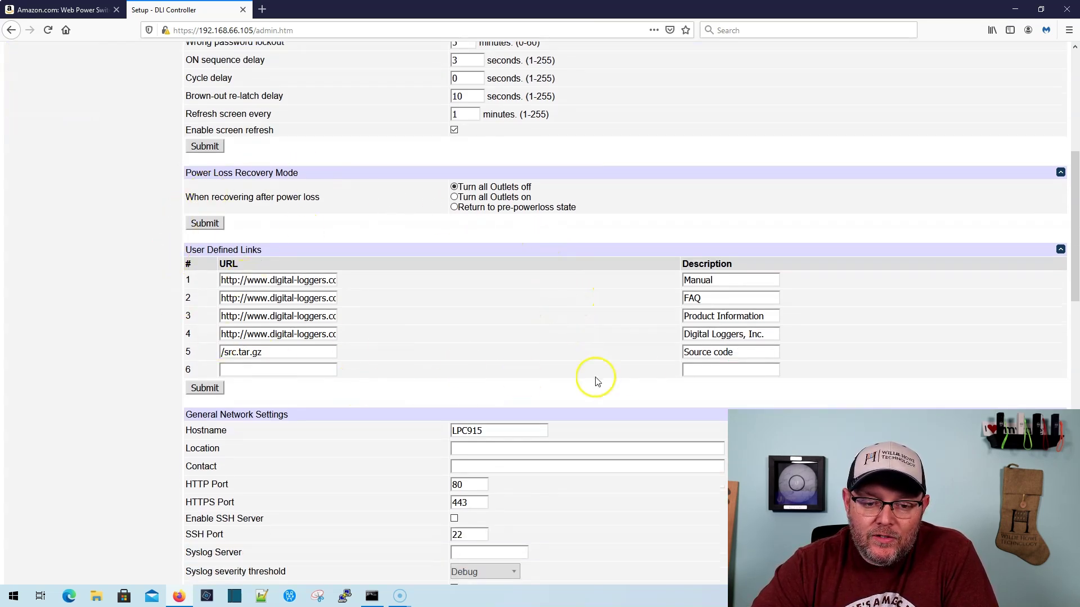
scroll(416, 369, "down", 5)
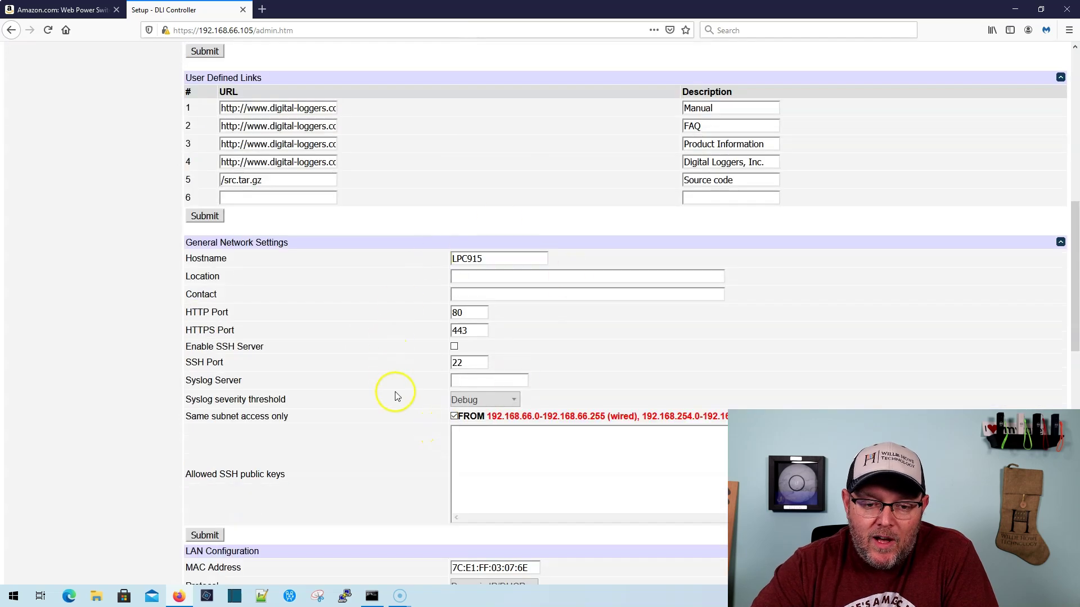
scroll(393, 393, "down", 2)
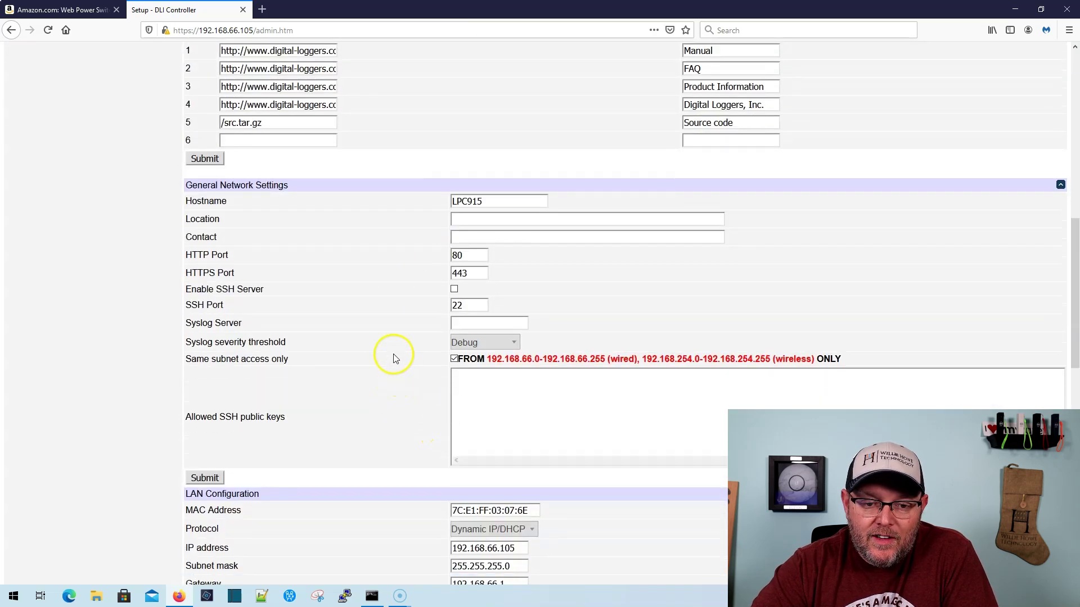
left_click_drag(209, 290, 265, 290)
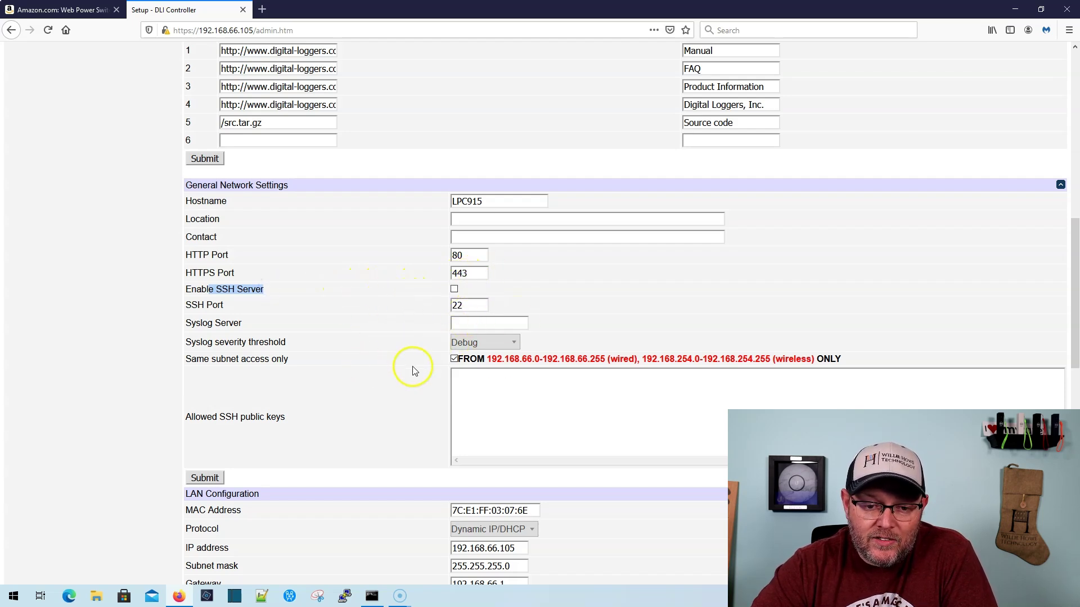
Scroll down to Administrator credentials and enter the old administrator password
scroll(413, 368, "down", 5)
scroll(413, 373, "down", 3)
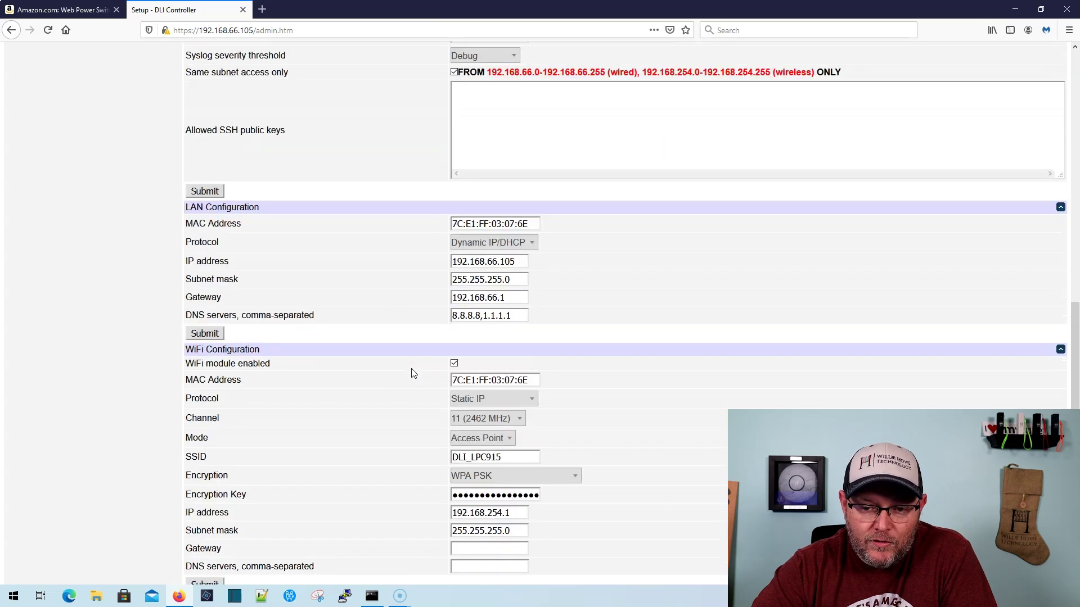
scroll(434, 321, "down", 4)
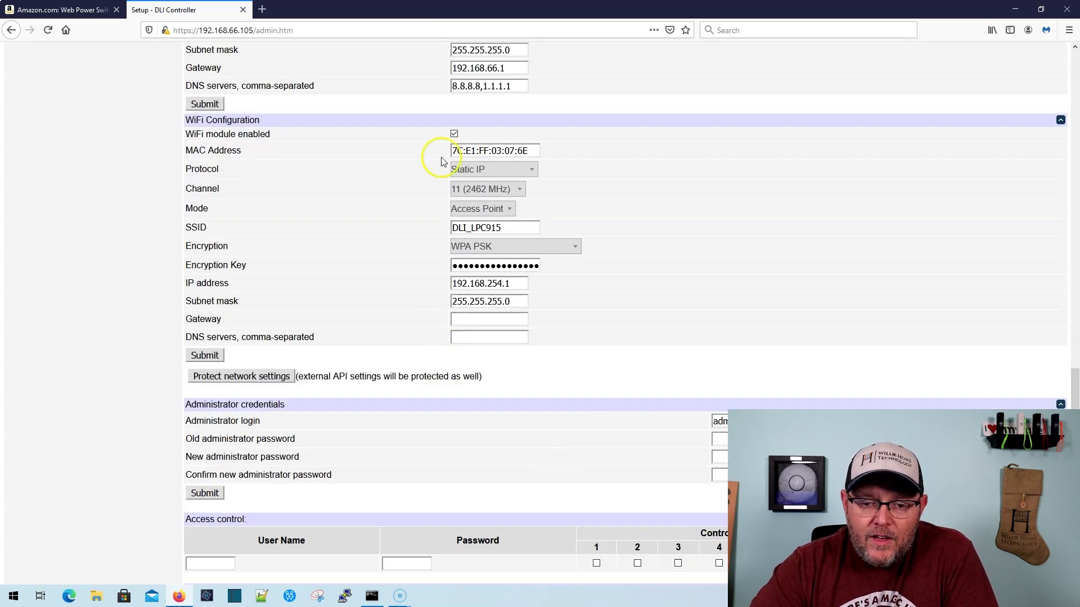
scroll(521, 321, "down", 3)
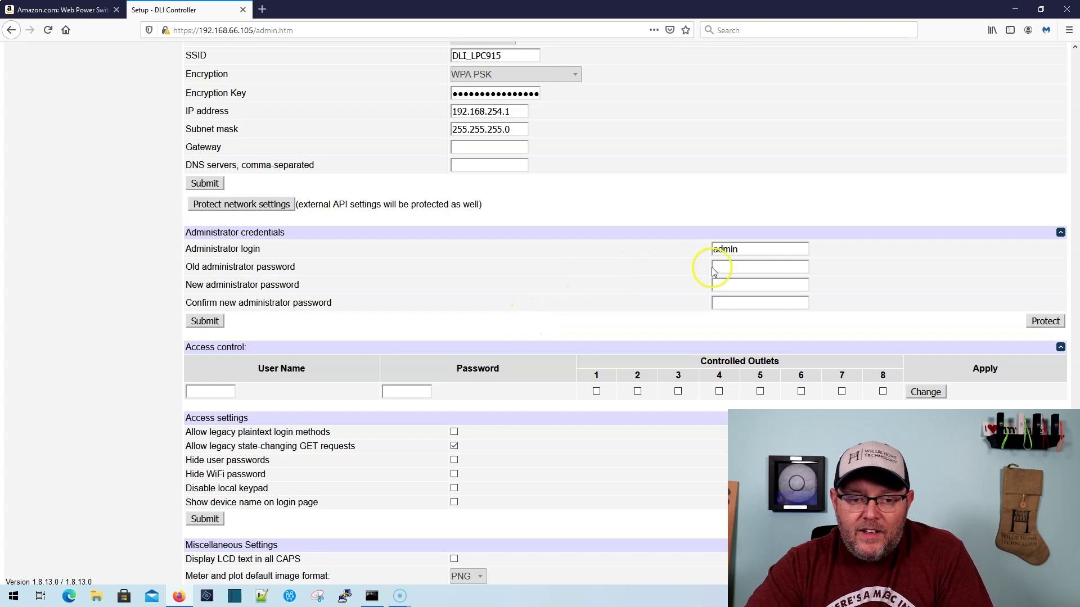
left_click(741, 266)
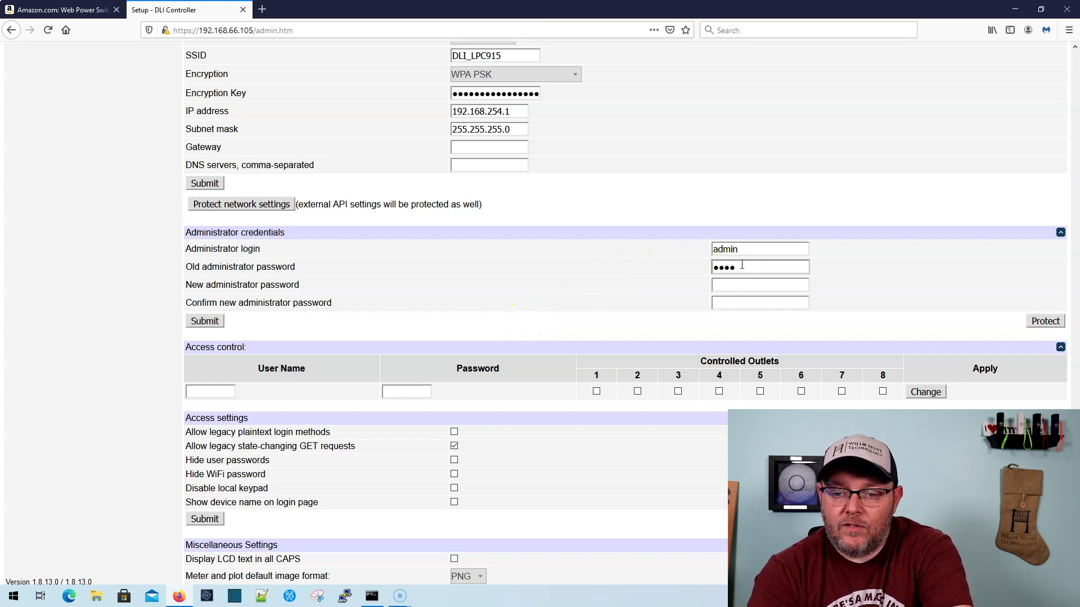
Enter and confirm a new administrator password, then submit it
key("Tab")
left_click(741, 284)
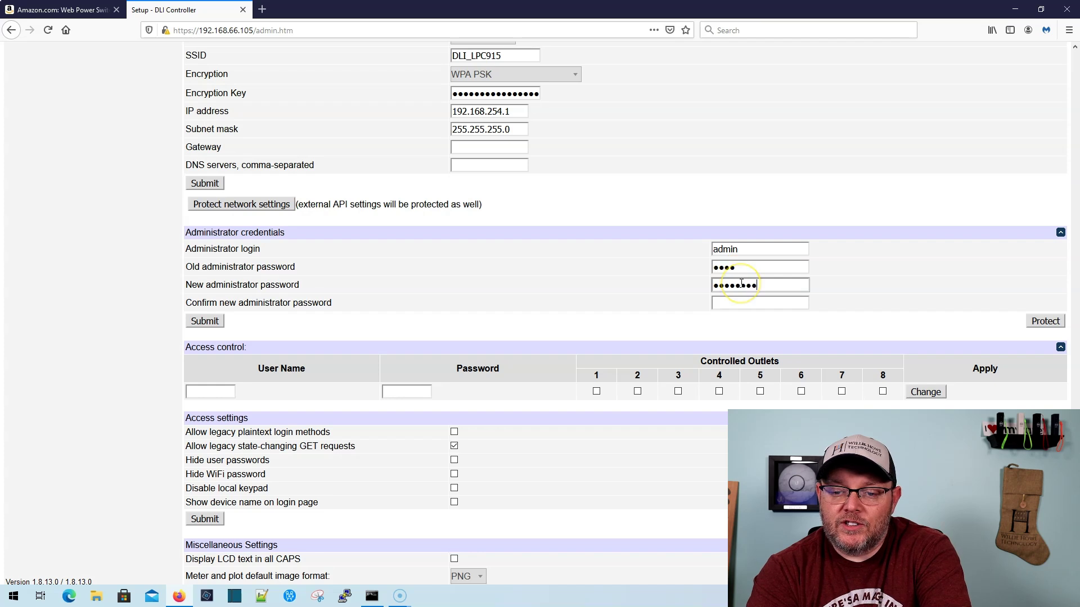
key("Tab")
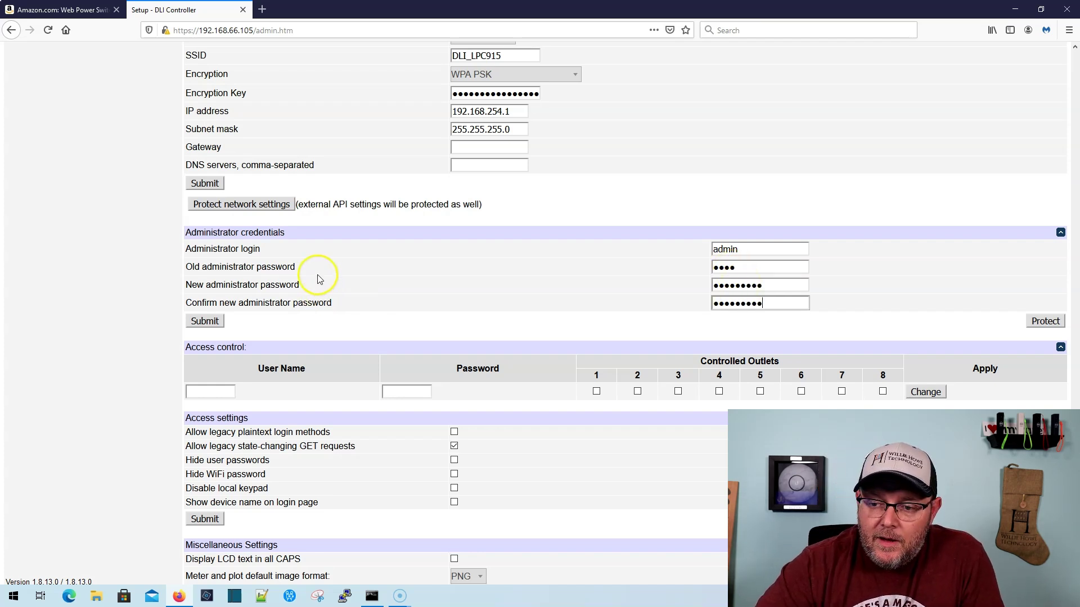
left_click(205, 322)
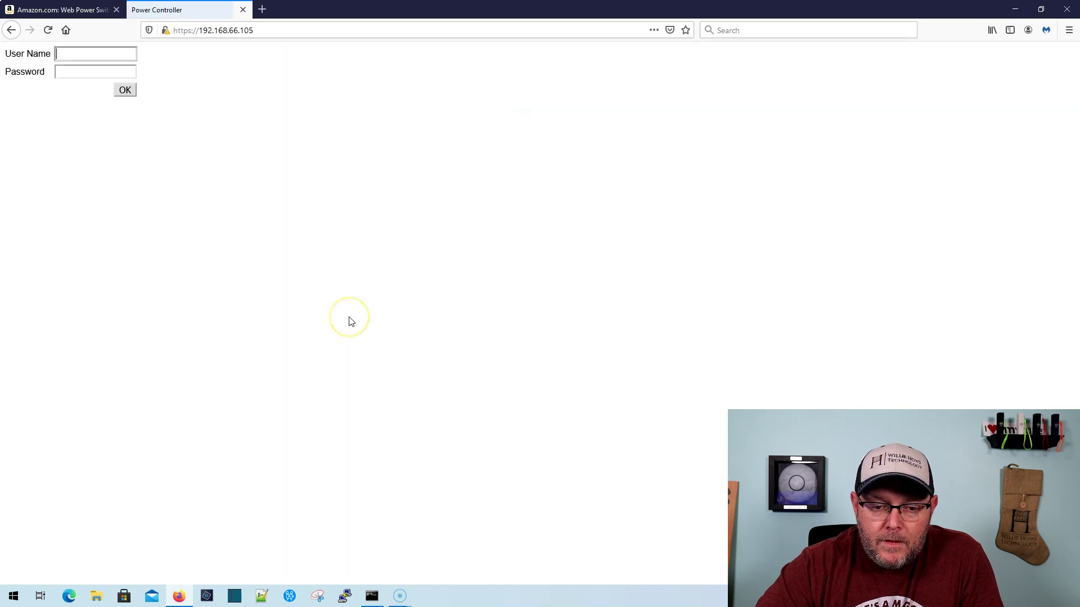
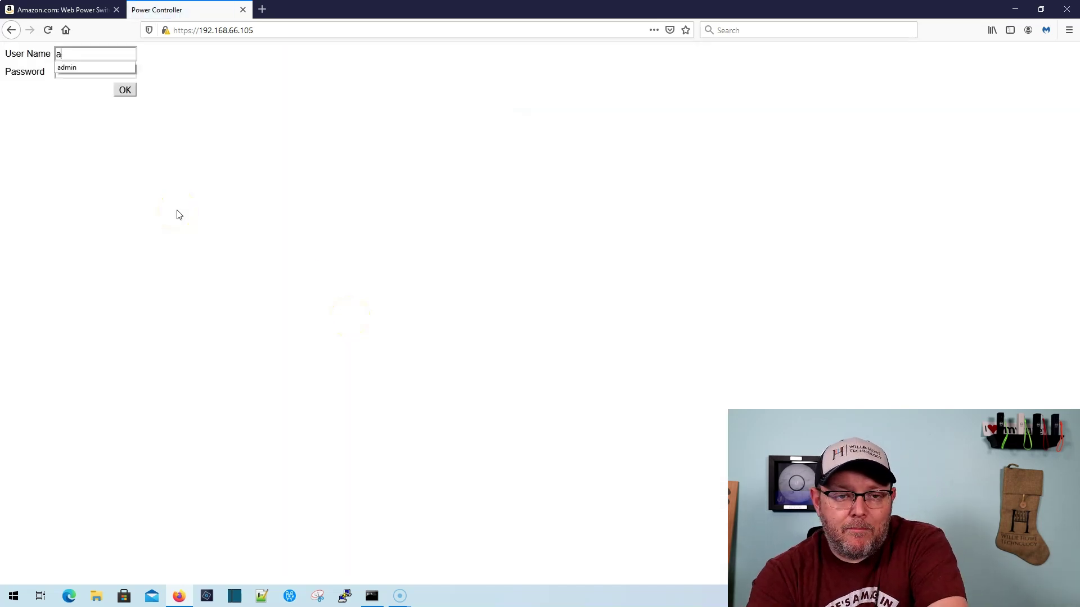
Log back in as admin with the new password
key("Tab")
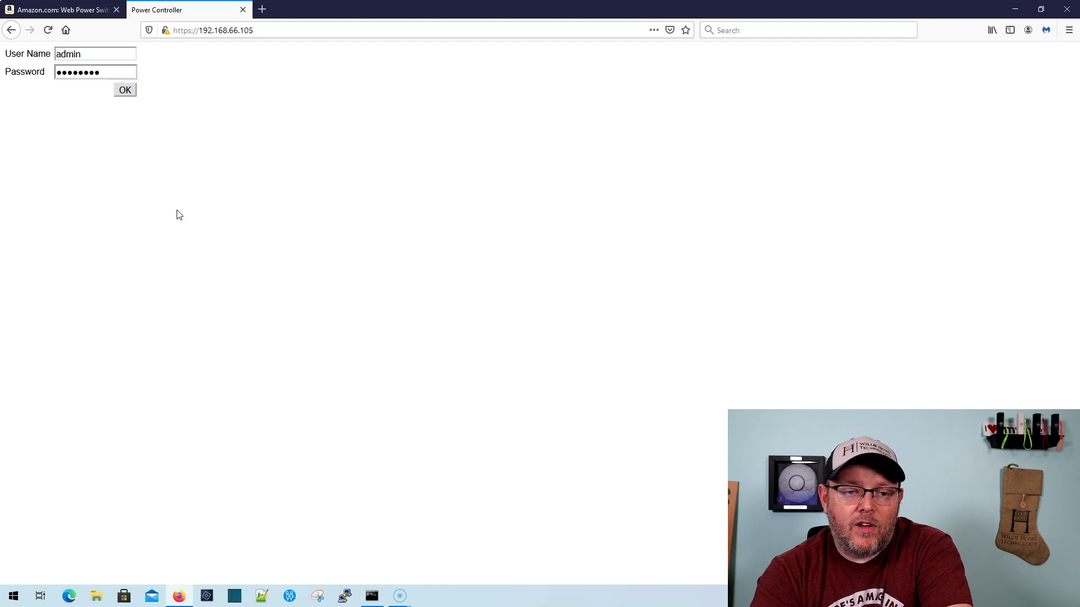
key("Return")
Scroll through the Setup page sections, highlighting the all-caps LCD text option
left_click(40, 143)
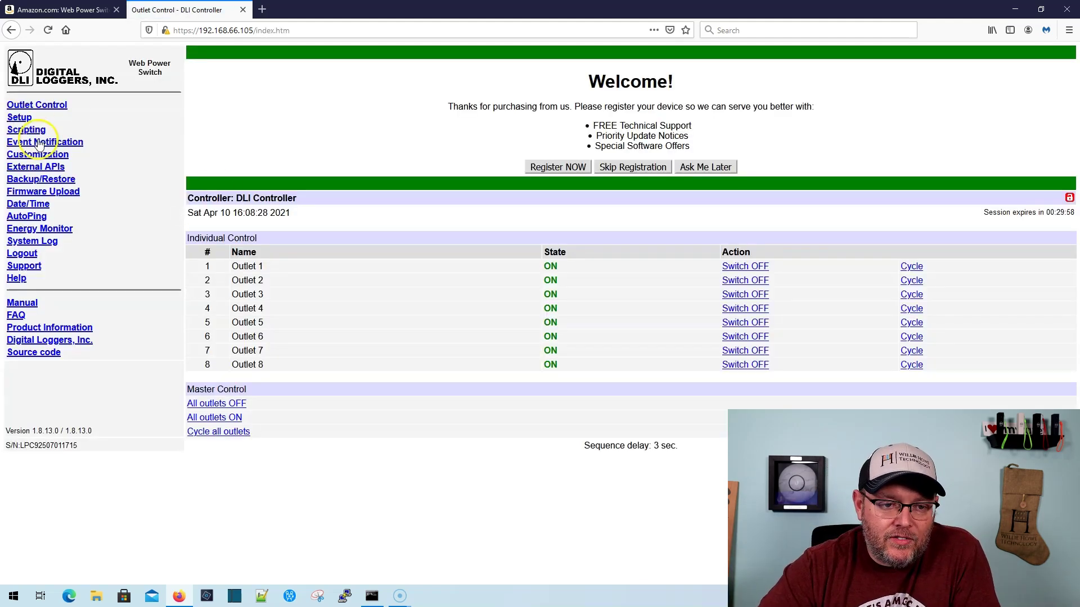
left_click(19, 118)
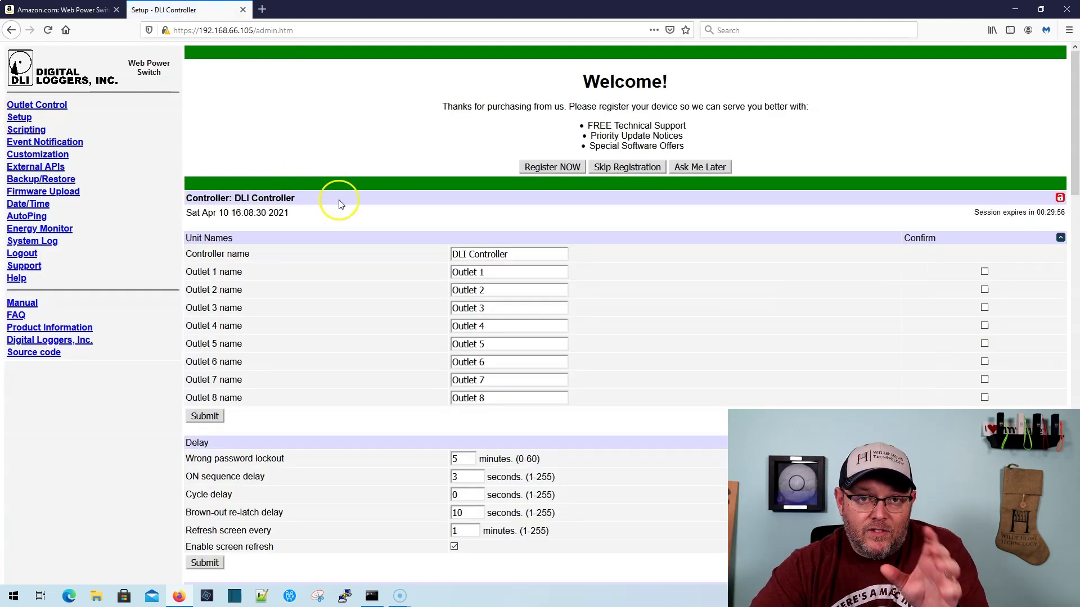
scroll(388, 304, "down", 5)
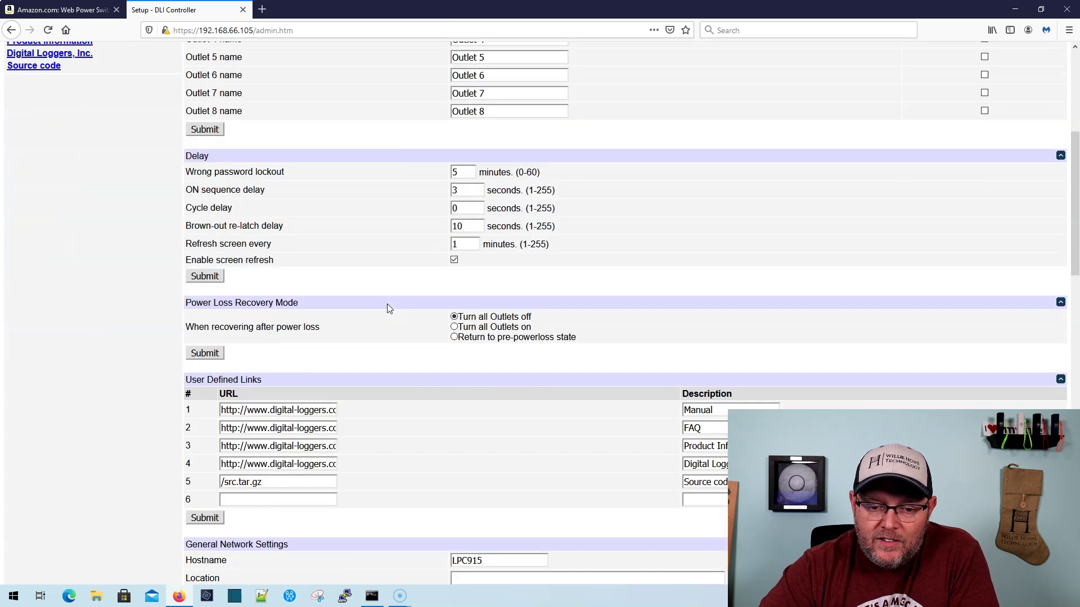
scroll(388, 308, "down", 8)
scroll(388, 308, "down", 11)
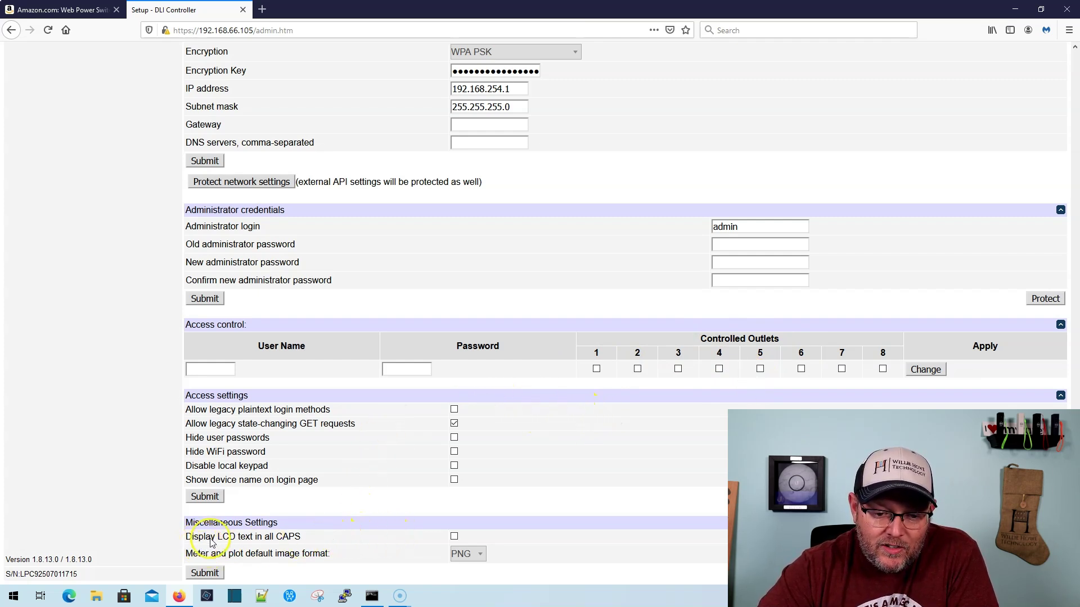
left_click_drag(222, 536, 300, 536)
left_click(322, 537)
Scroll back over the Setup page and go to the Scripting page
scroll(337, 534, "up", 10)
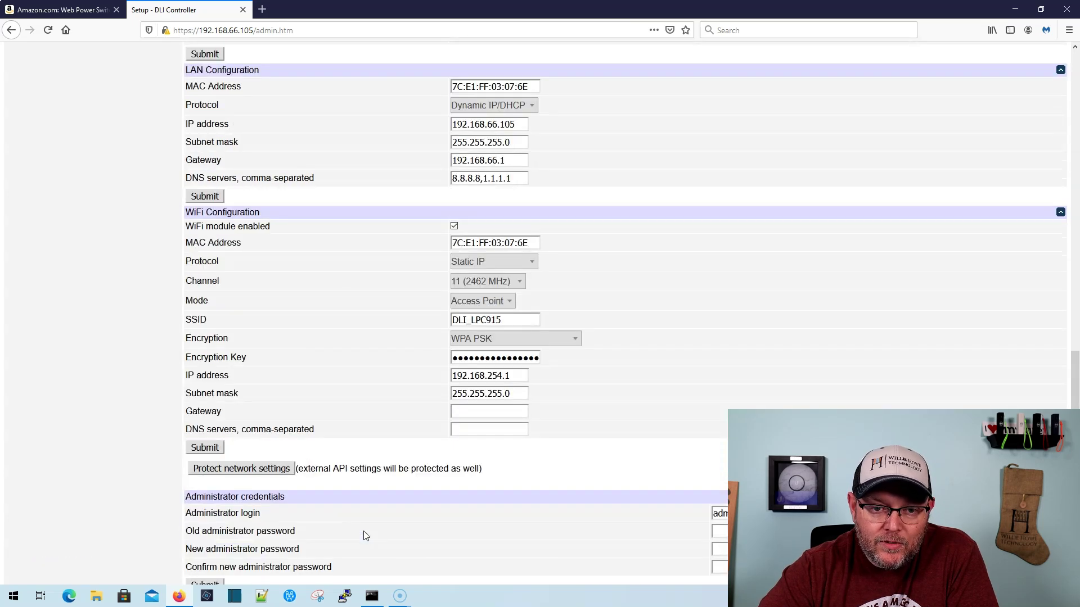
scroll(366, 536, "down", 10)
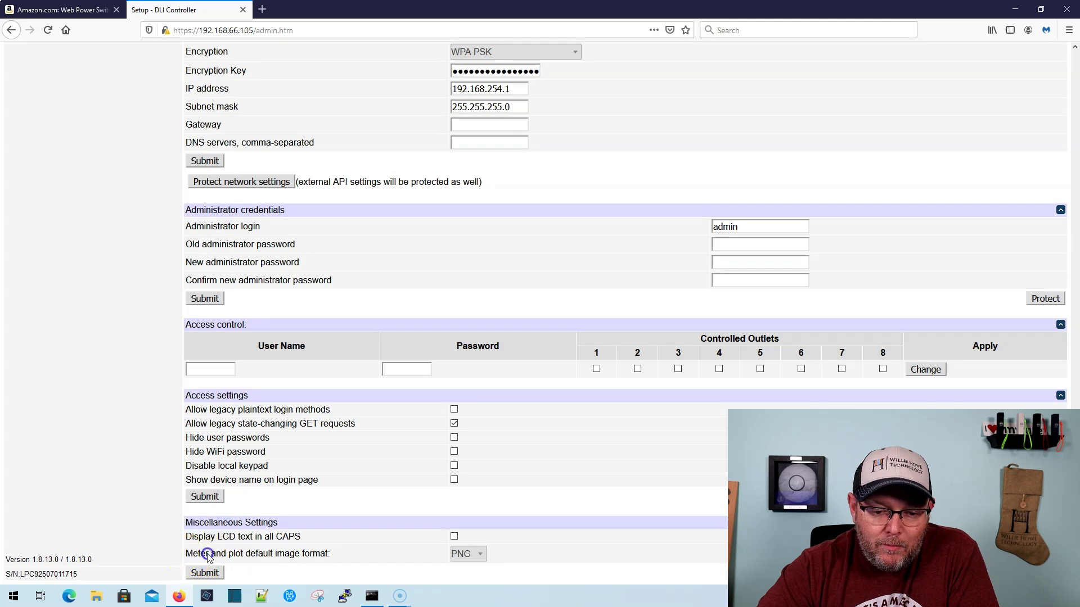
scroll(303, 551, "up", 15)
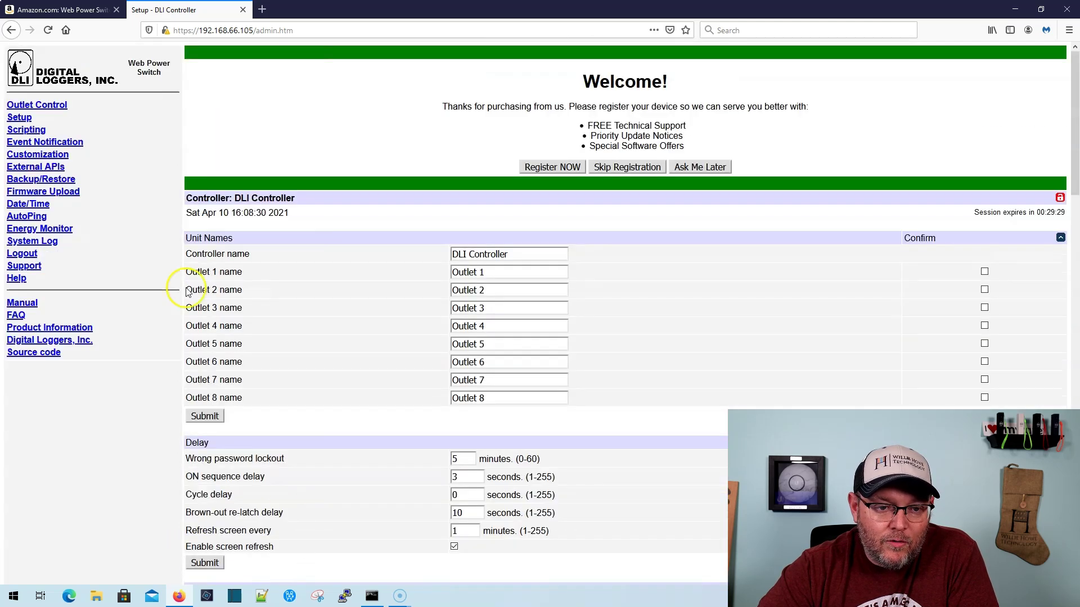
left_click(33, 130)
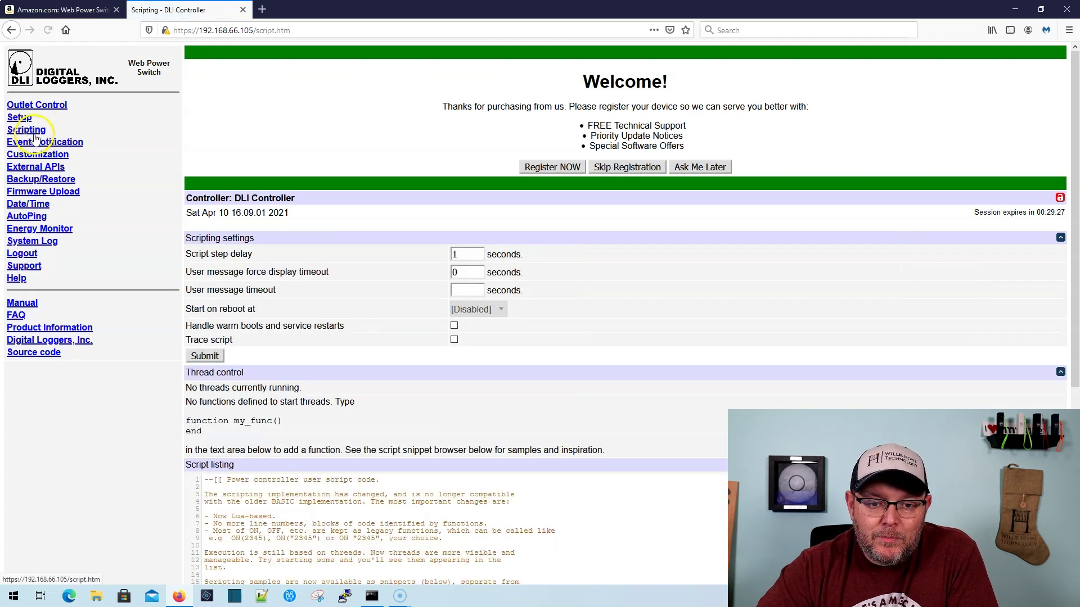
Browse the Script snippets list and close it, keeping default.event_demo selected
scroll(281, 251, "down", 3)
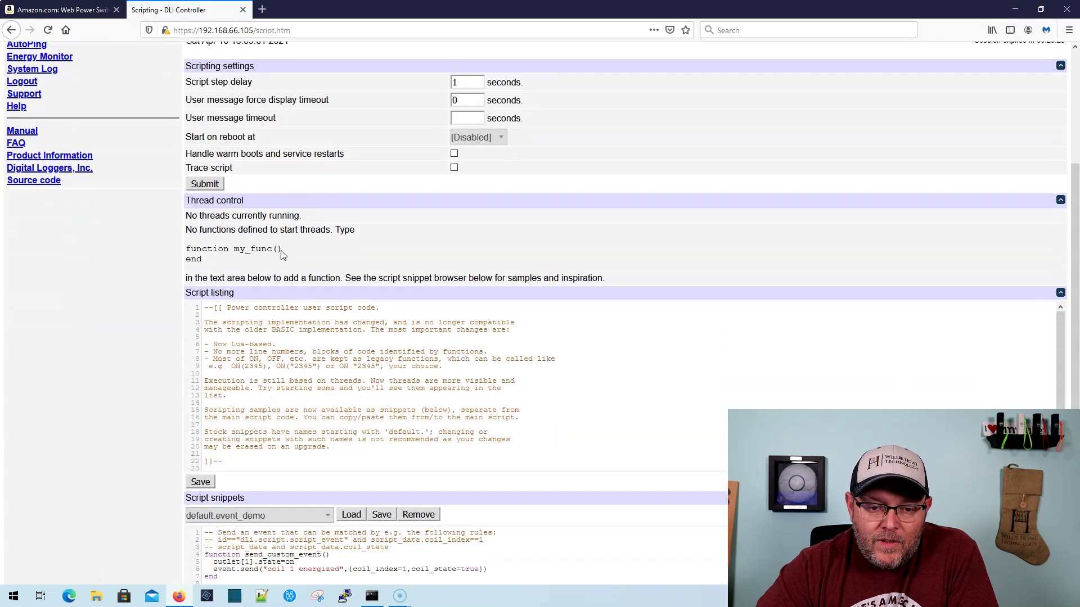
scroll(343, 354, "down", 1)
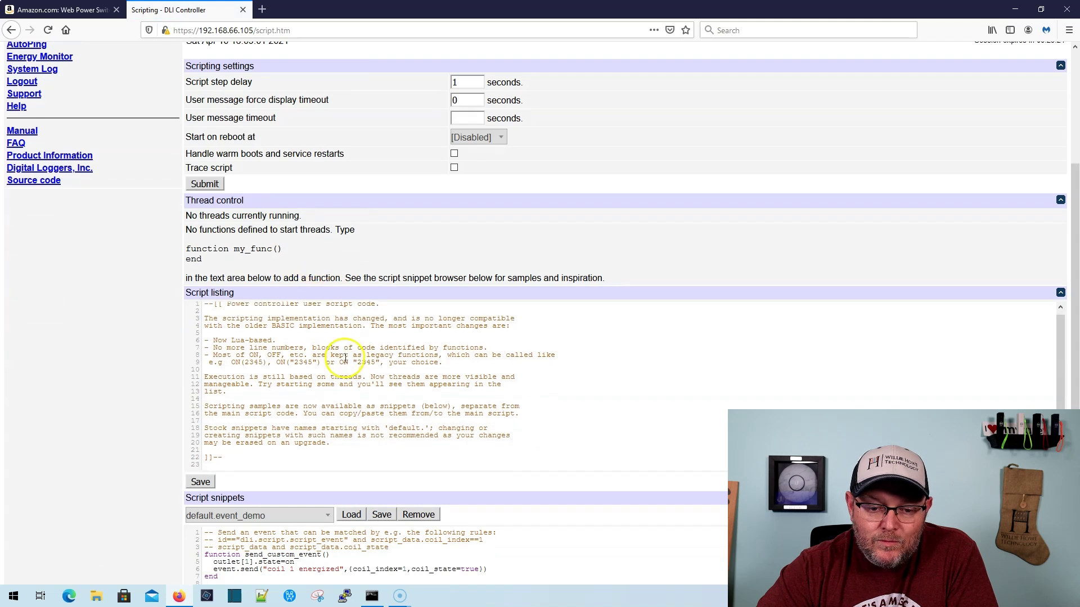
left_click(305, 522)
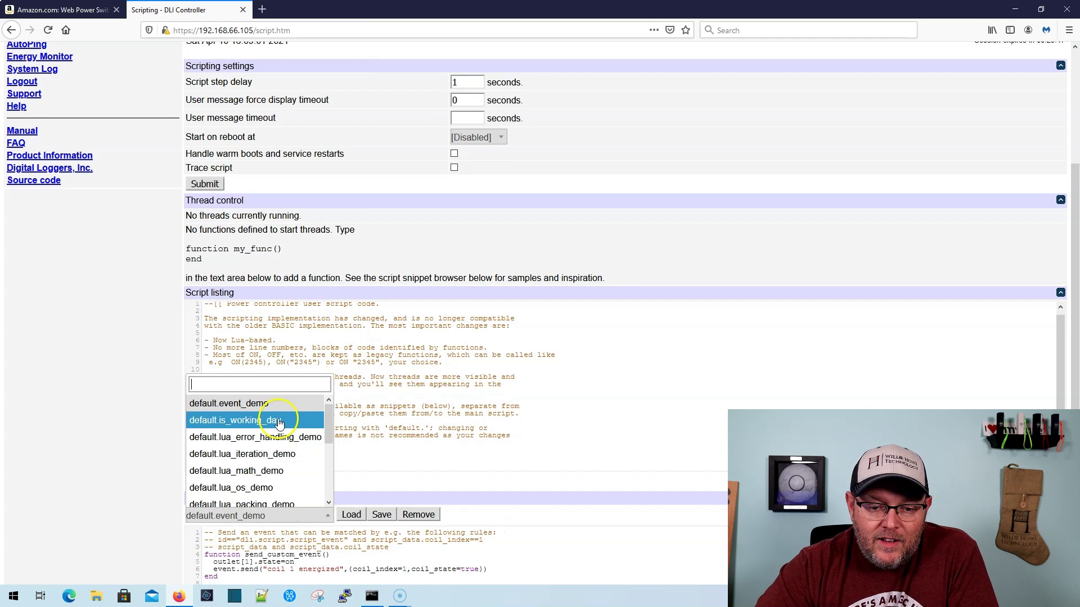
scroll(330, 423, "down", 1)
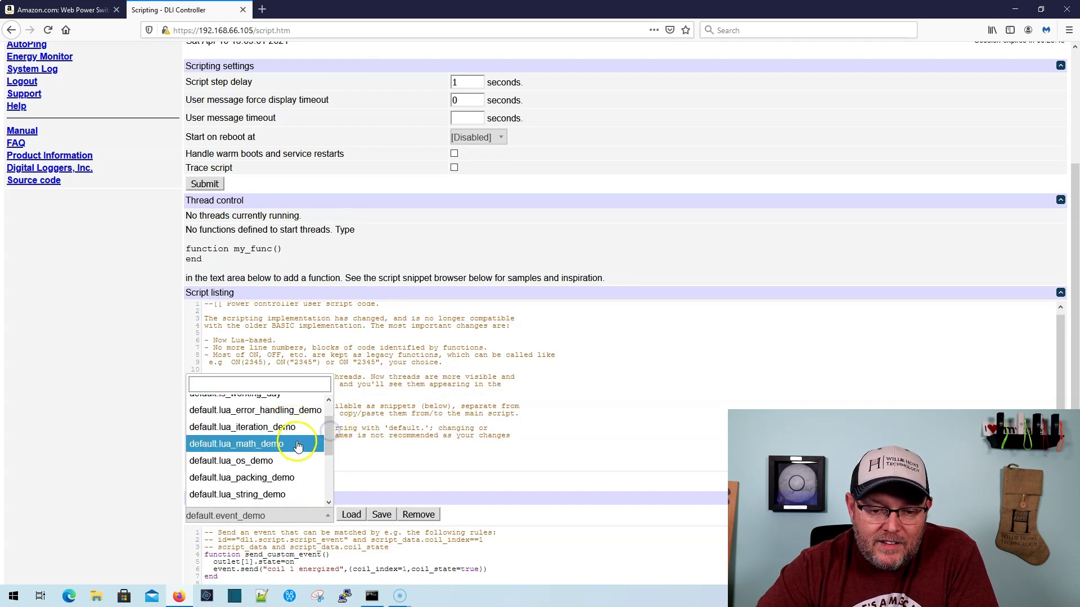
scroll(303, 448, "down", 2)
scroll(303, 471, "up", 3)
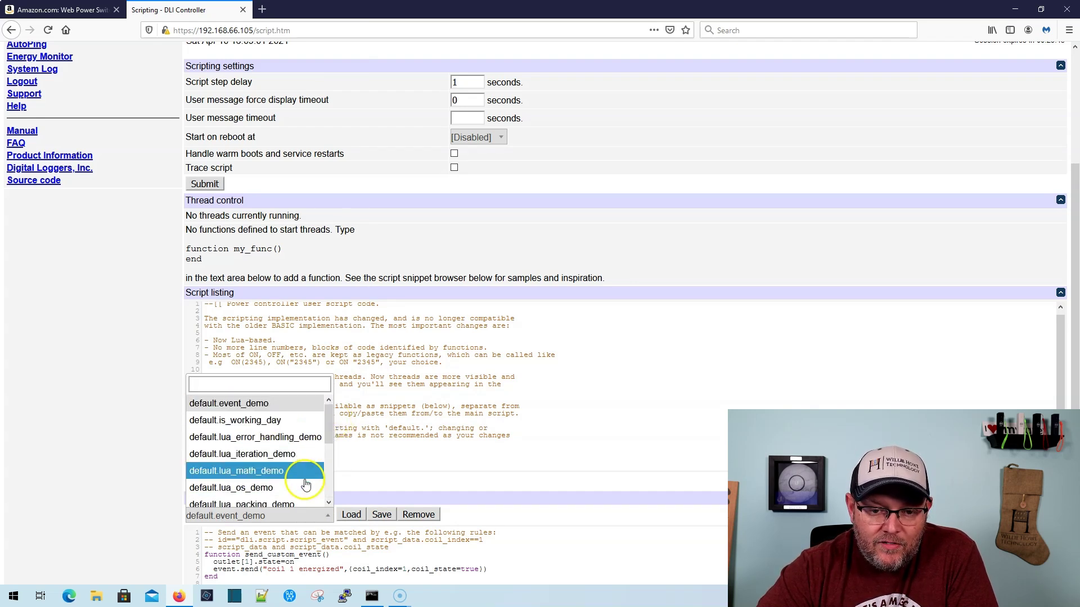
left_click(527, 491)
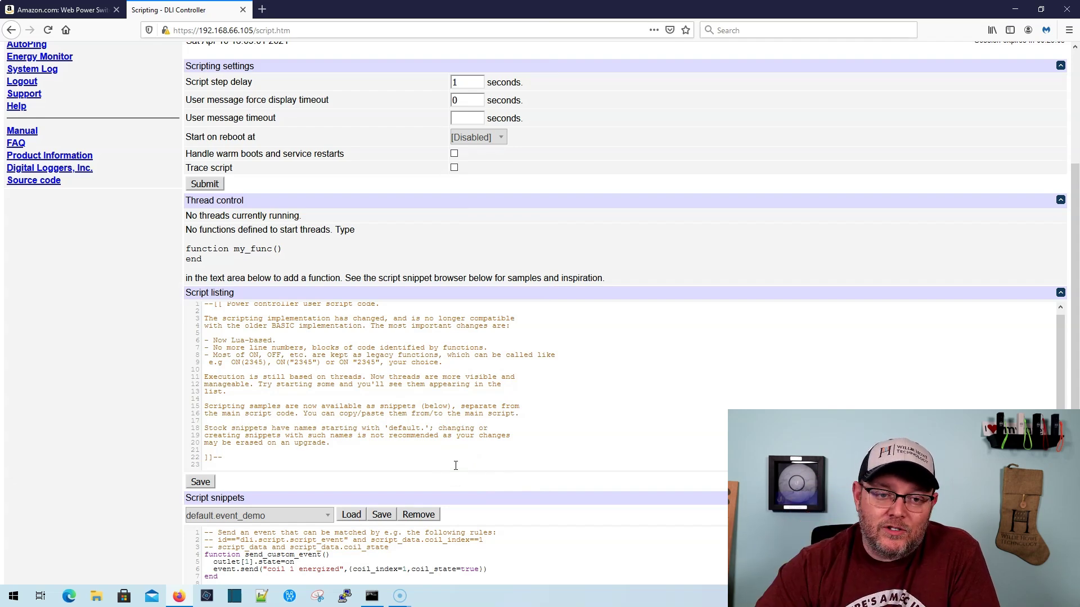
scroll(137, 415, "up", 3)
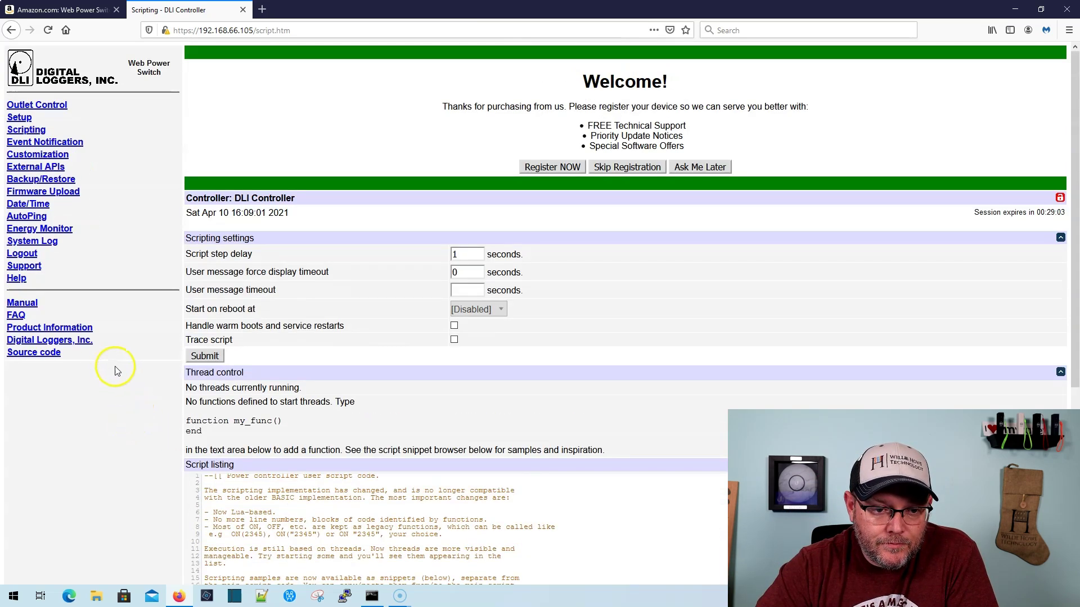
On Event Notification, read the registration benefits and choose Ask Me Later to dismiss the banner
left_click(54, 144)
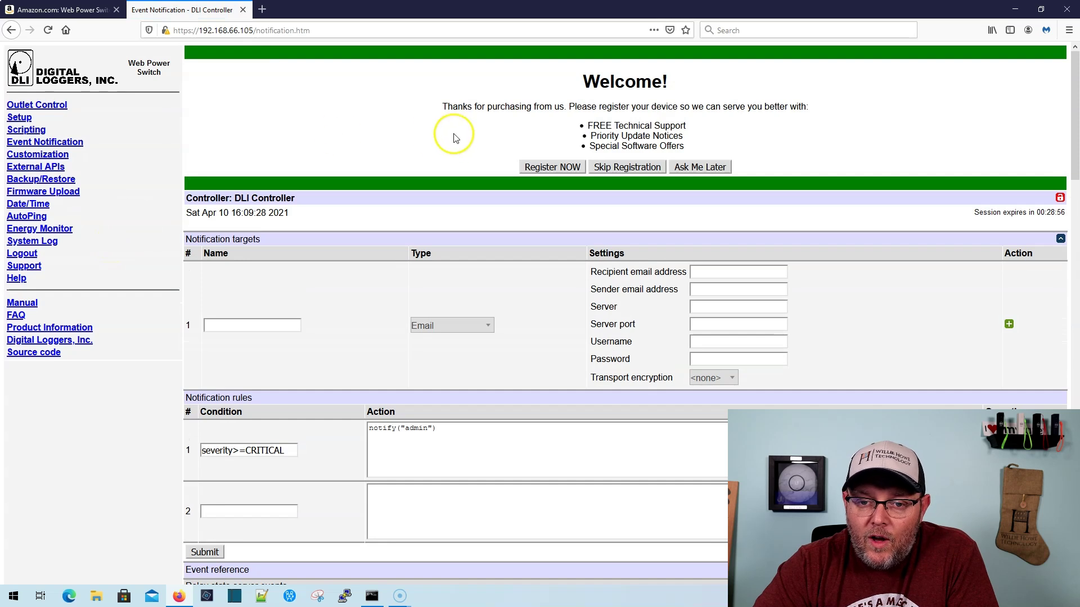
left_click_drag(583, 108, 703, 118)
left_click(665, 135)
left_click_drag(591, 135, 684, 147)
left_click(643, 148)
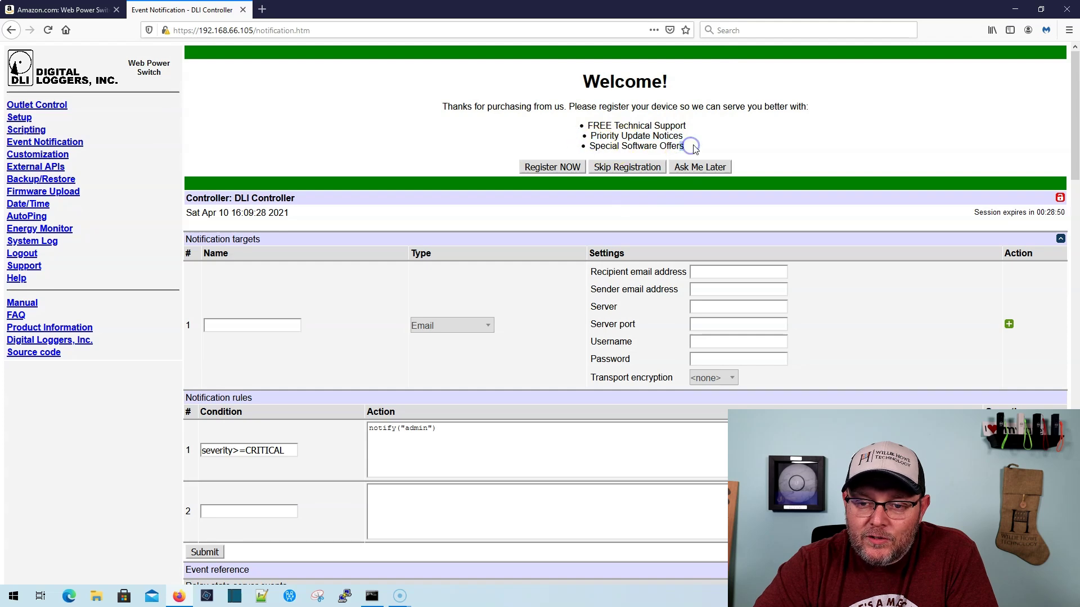
left_click(686, 211)
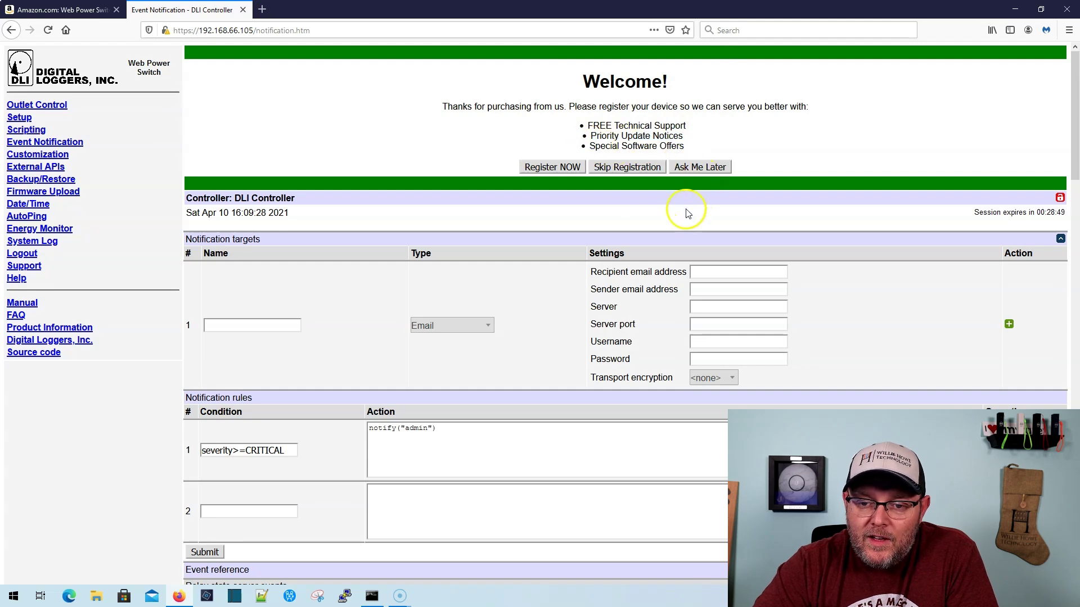
left_click(701, 168)
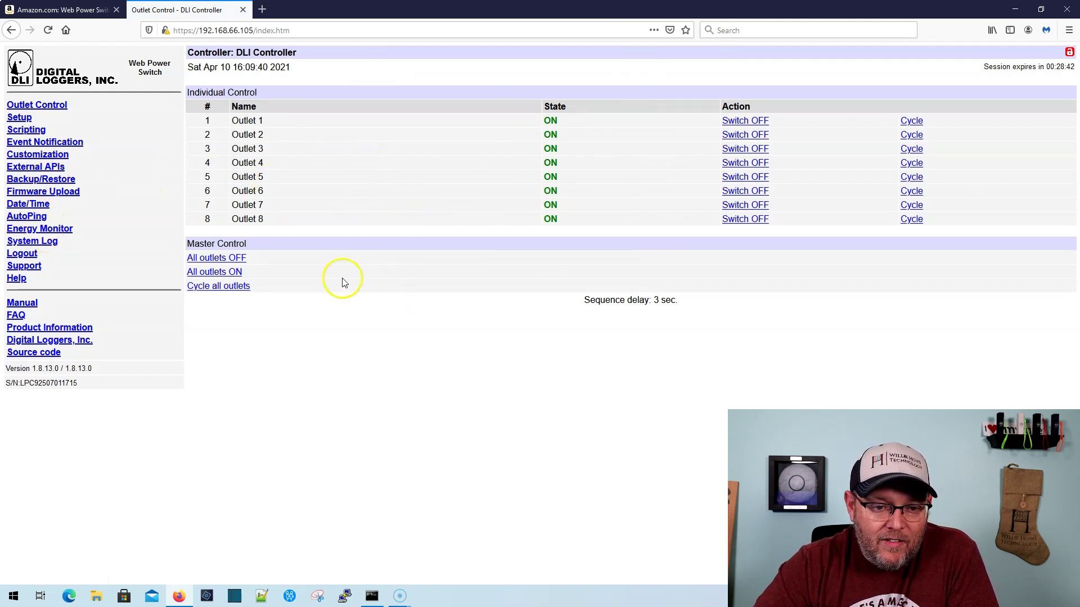
Scroll through the event notification rules and event reference tables, then go to Customization
left_click(44, 145)
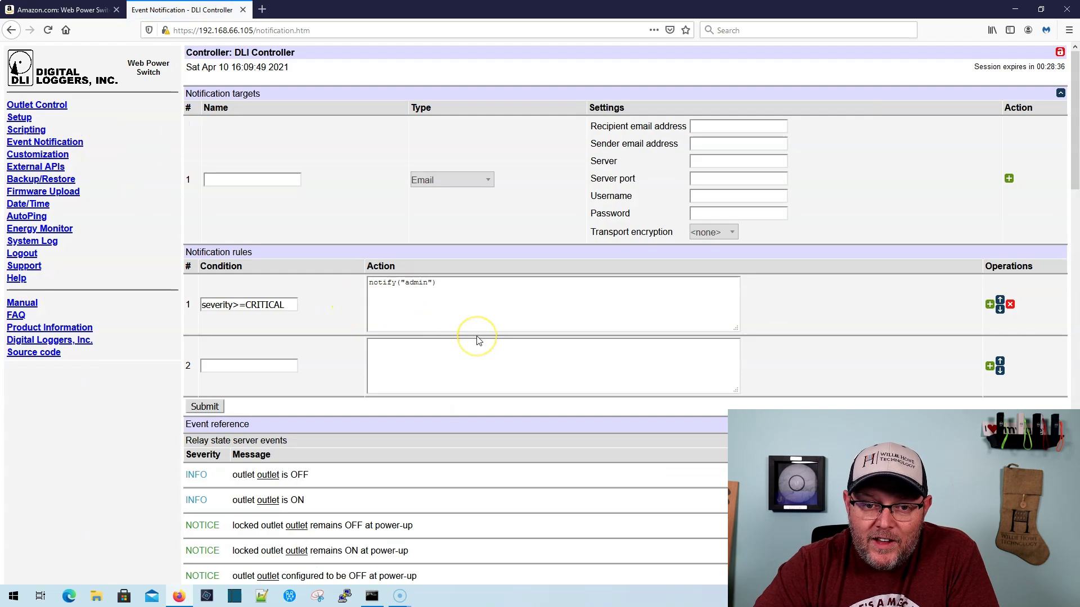
scroll(478, 340, "down", 15)
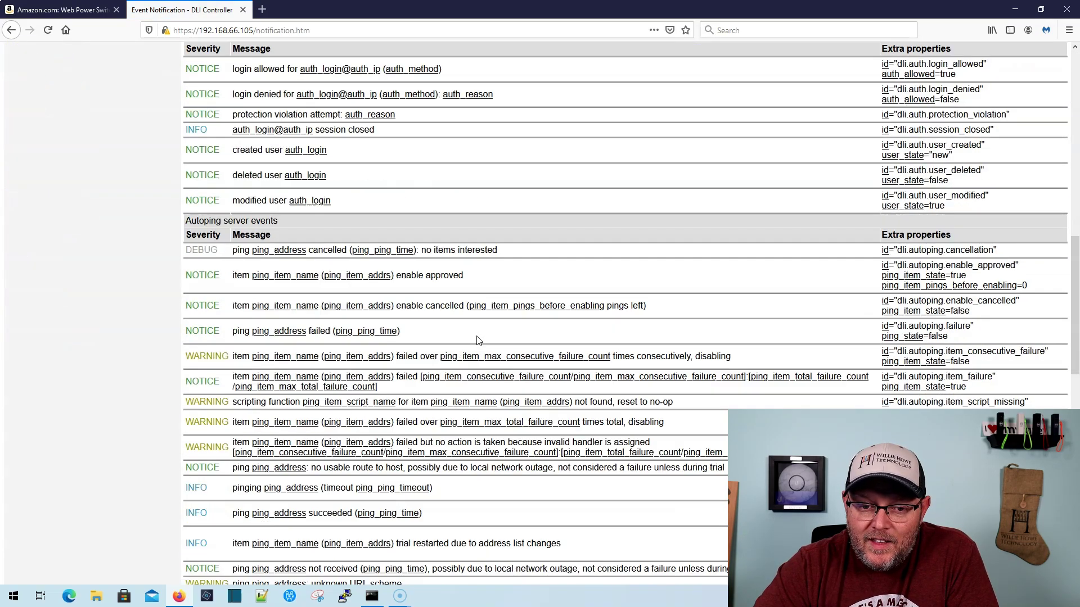
scroll(478, 340, "down", 10)
scroll(478, 340, "up", 20)
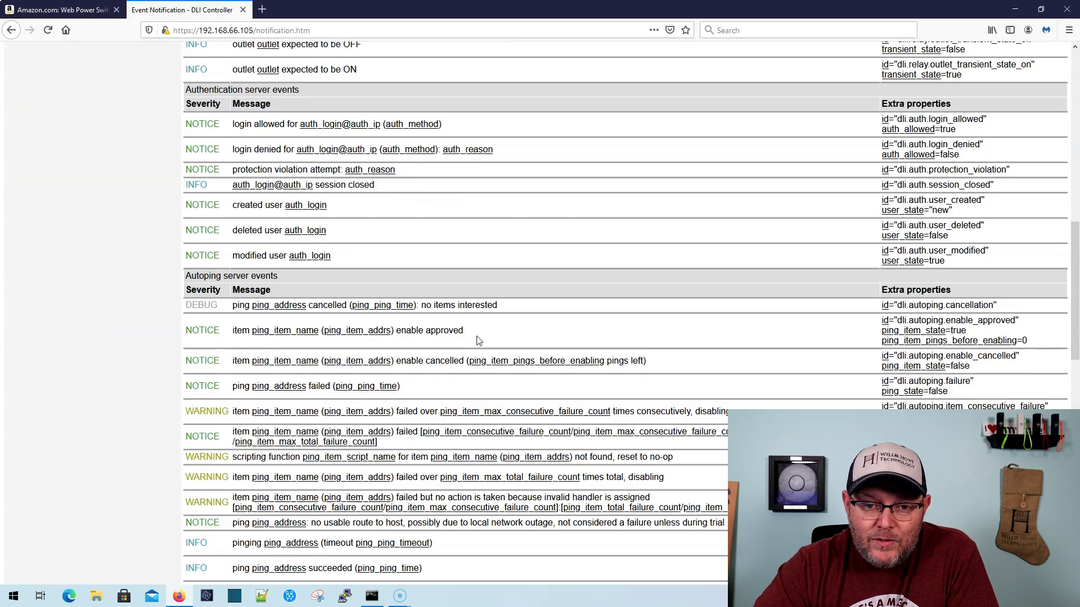
scroll(478, 340, "up", 5)
left_click(46, 154)
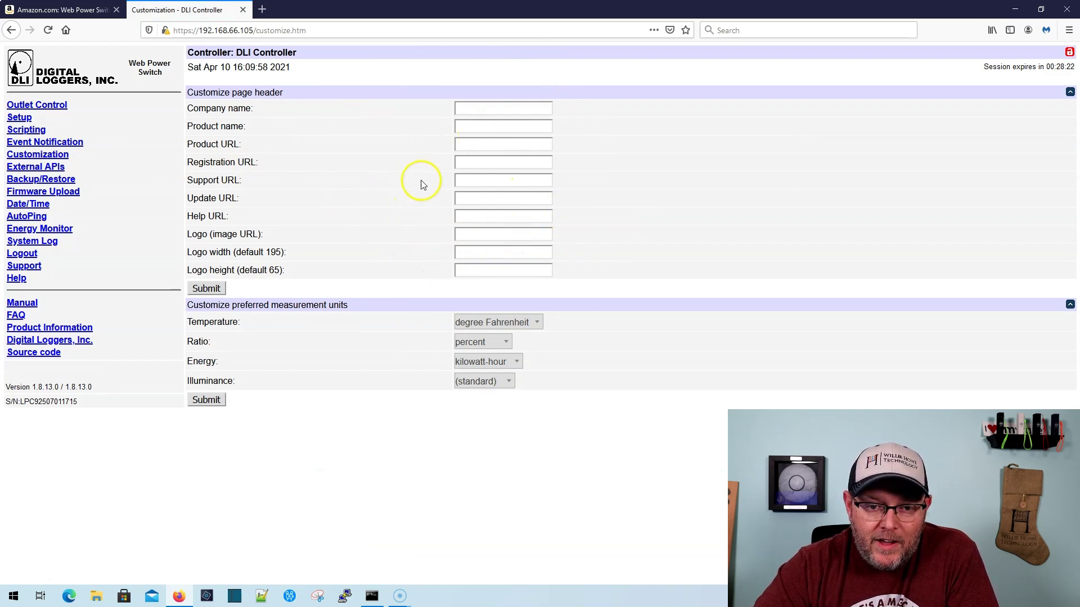
Append ', LLC' to the company name, set product name 'Web Power Switch', and submit
left_click(482, 110)
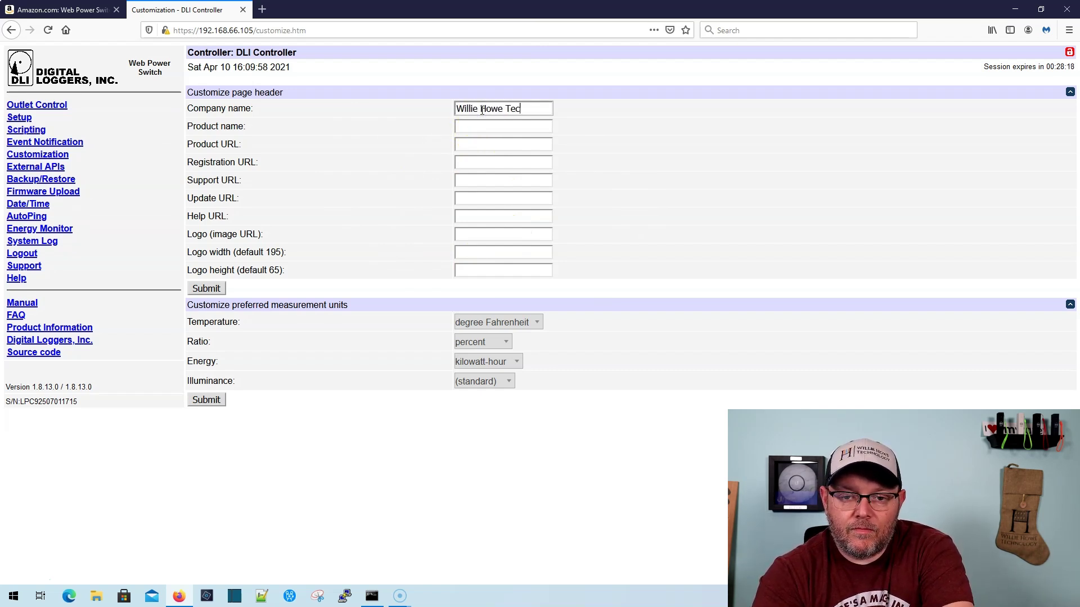
type(", LLC")
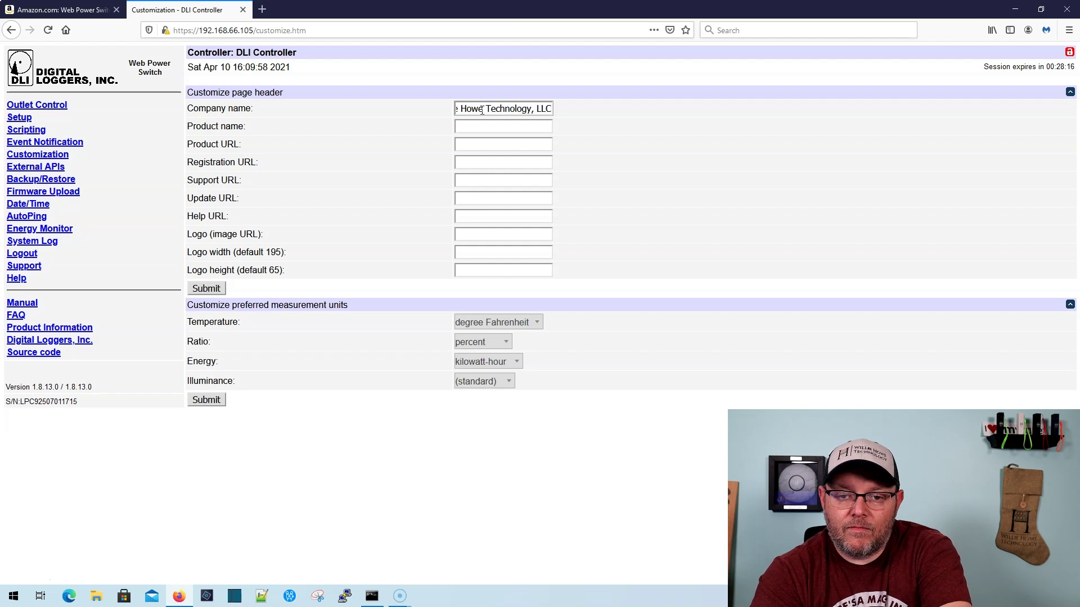
key("Tab")
type("W")
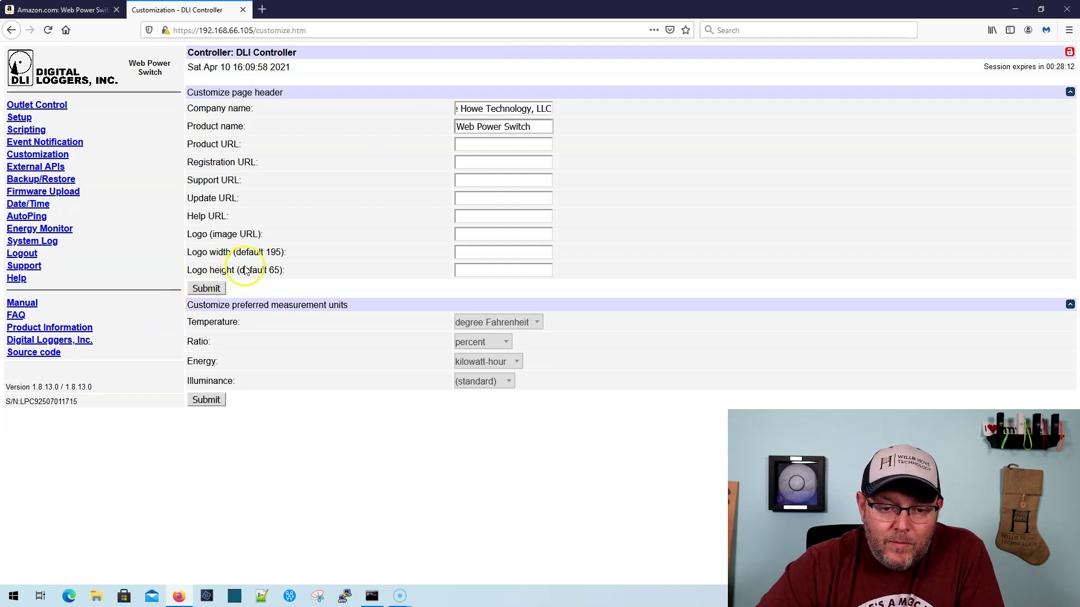
left_click(217, 288)
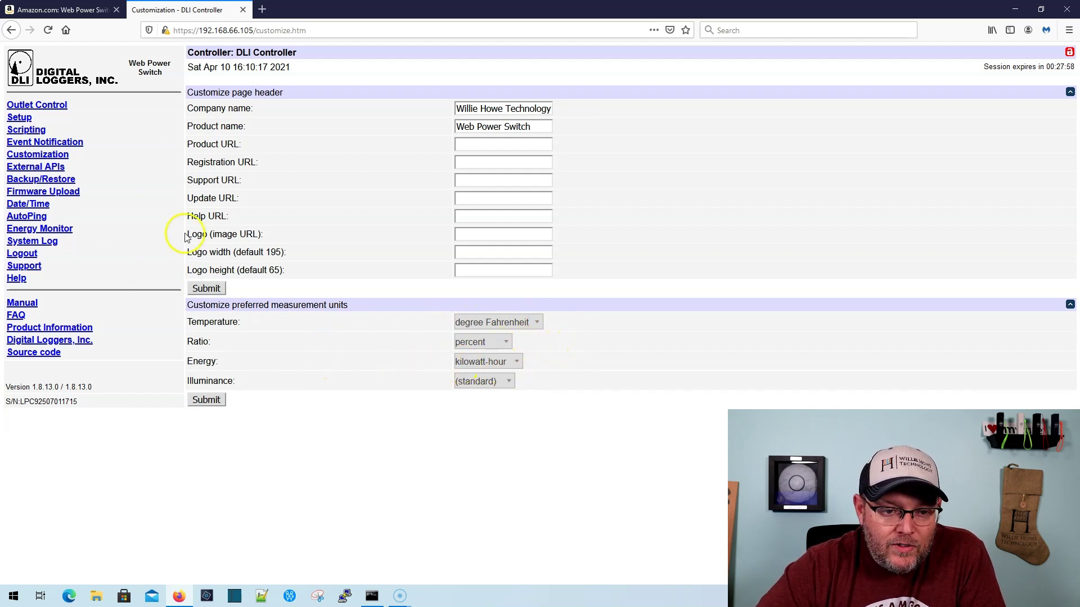
Scroll through the External APIs settings page
left_click(56, 168)
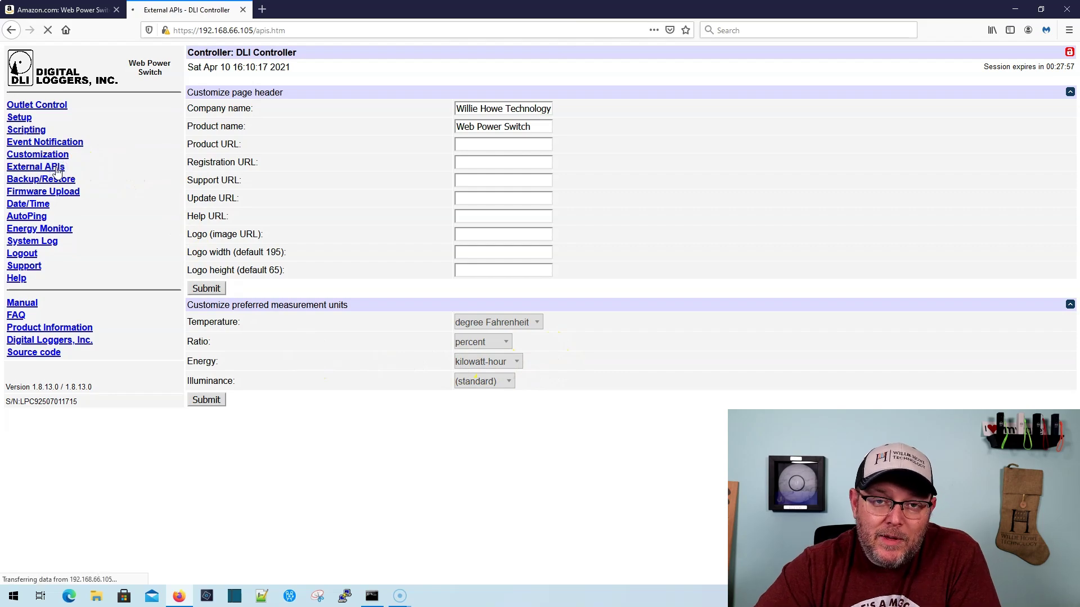
scroll(468, 302, "down", 5)
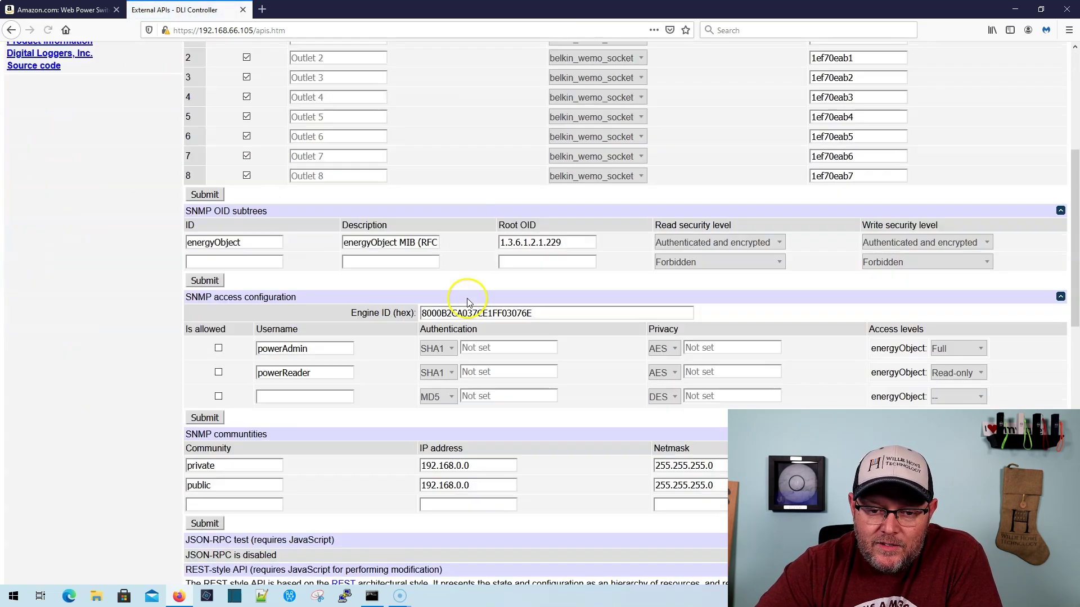
scroll(468, 302, "down", 10)
scroll(467, 303, "up", 15)
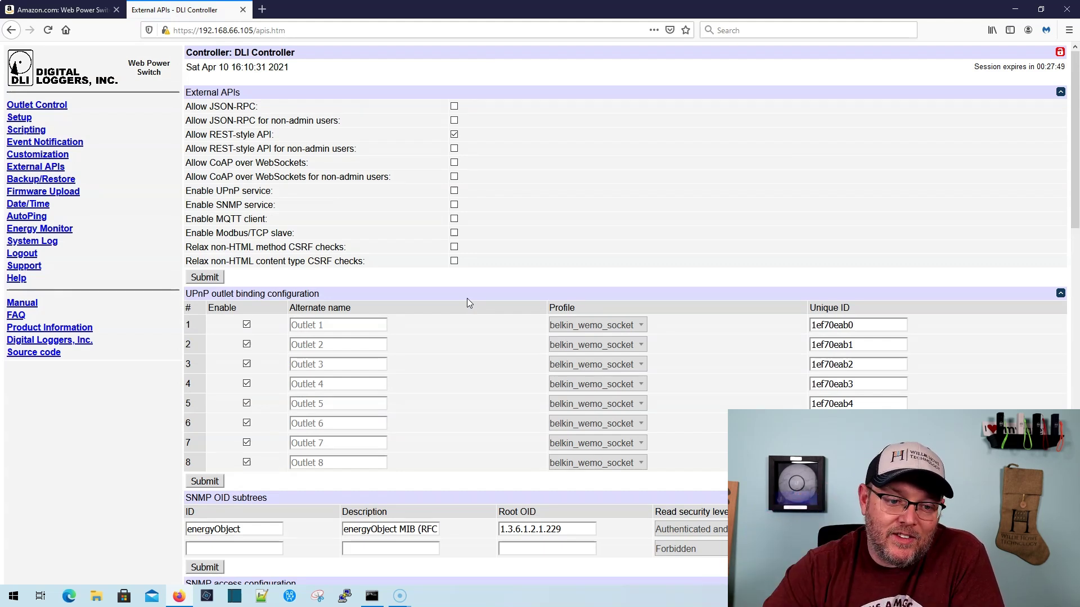
Scroll the Backup/Restore page's backup list, then go to Firmware Upload
left_click(46, 181)
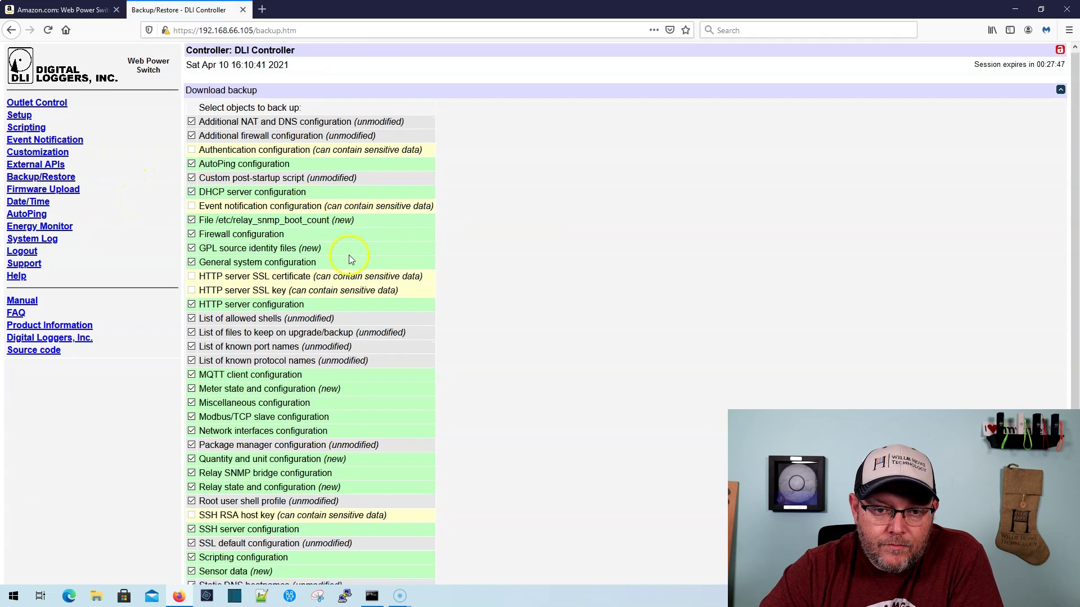
scroll(349, 260, "down", 5)
scroll(349, 259, "up", 5)
scroll(416, 353, "down", 10)
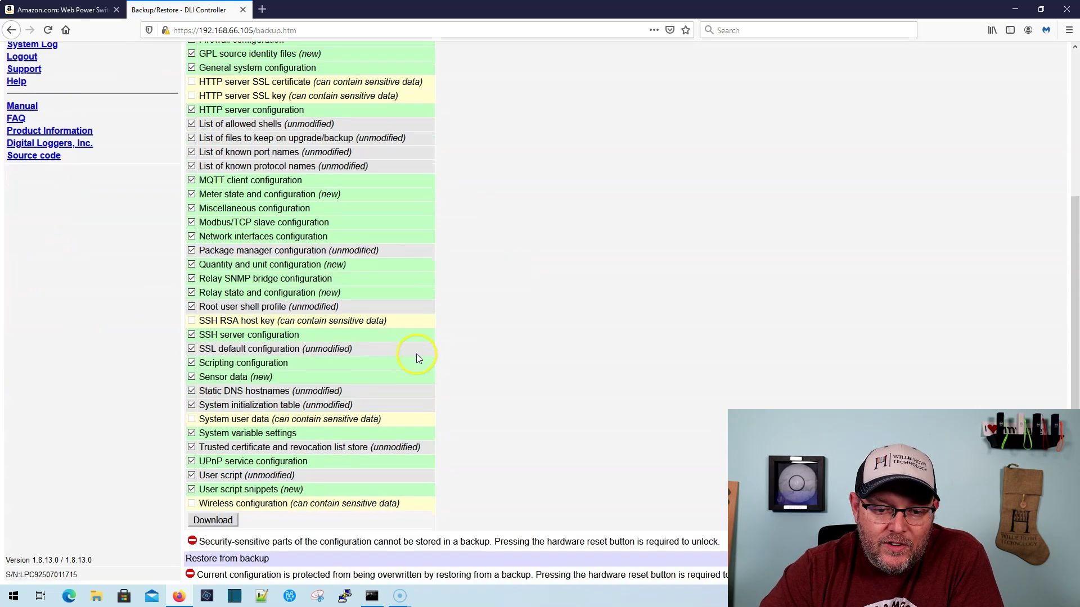
scroll(316, 355, "up", 10)
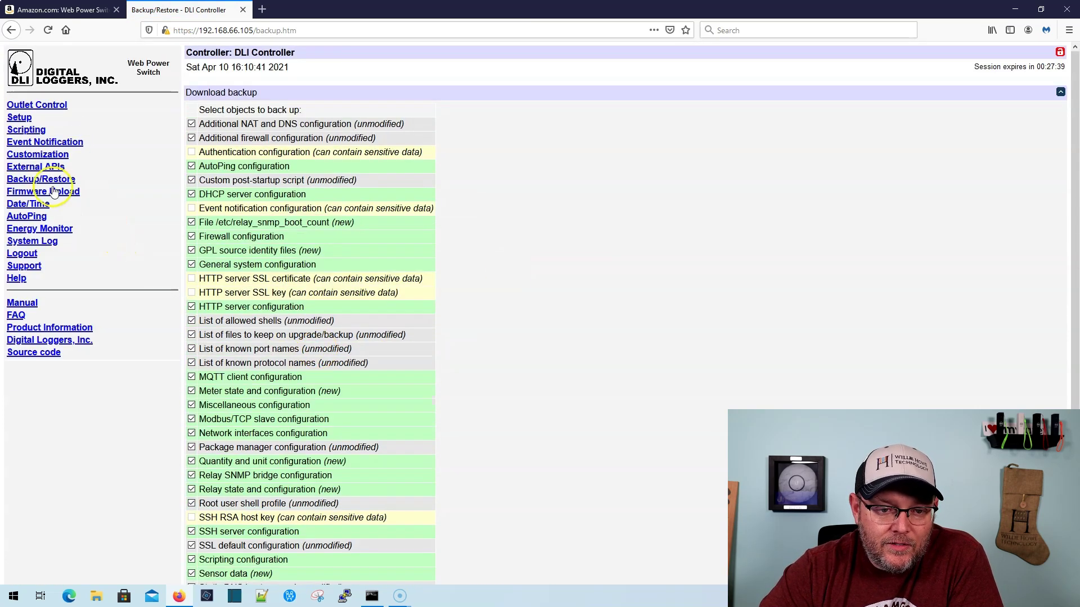
left_click(44, 192)
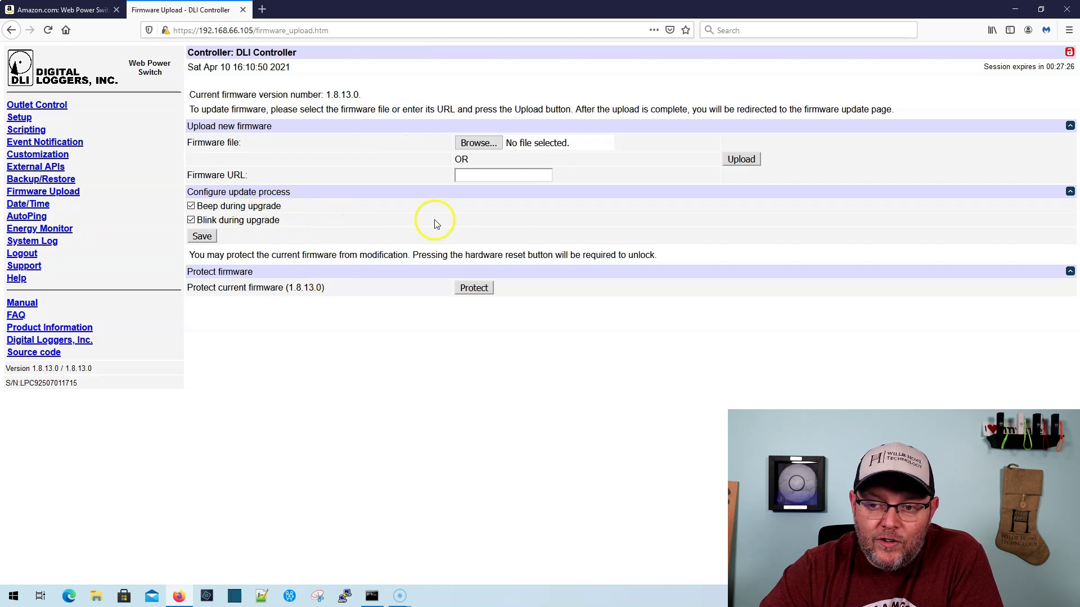
View the Date/Time page, then the AutoPing settings
left_click(40, 206)
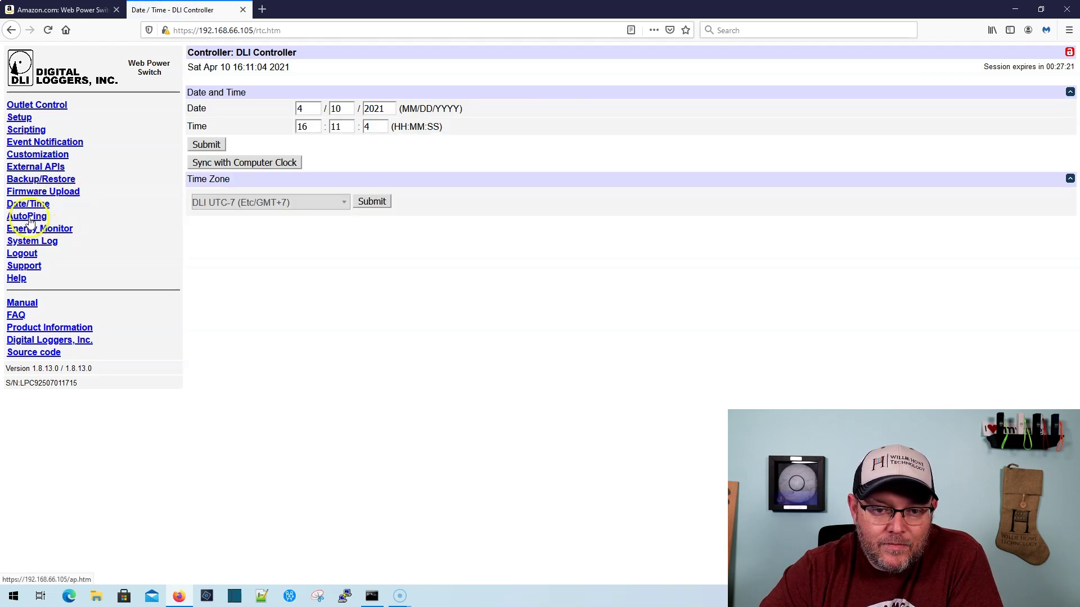
left_click(27, 216)
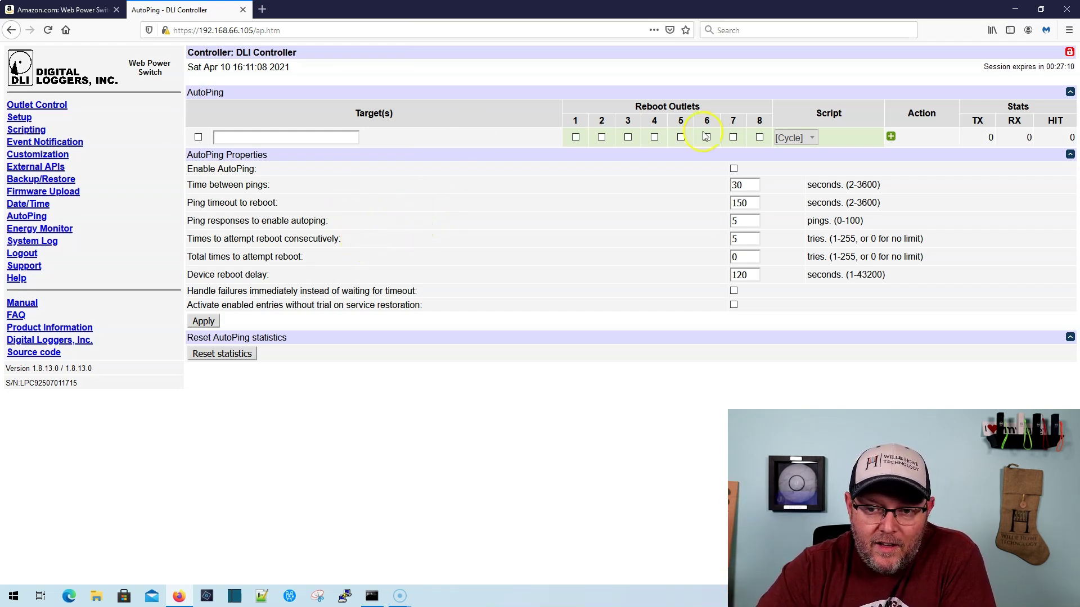
Start a new Energy Monitor meter with Relative humidity as its data source, then open the System Log
left_click(58, 230)
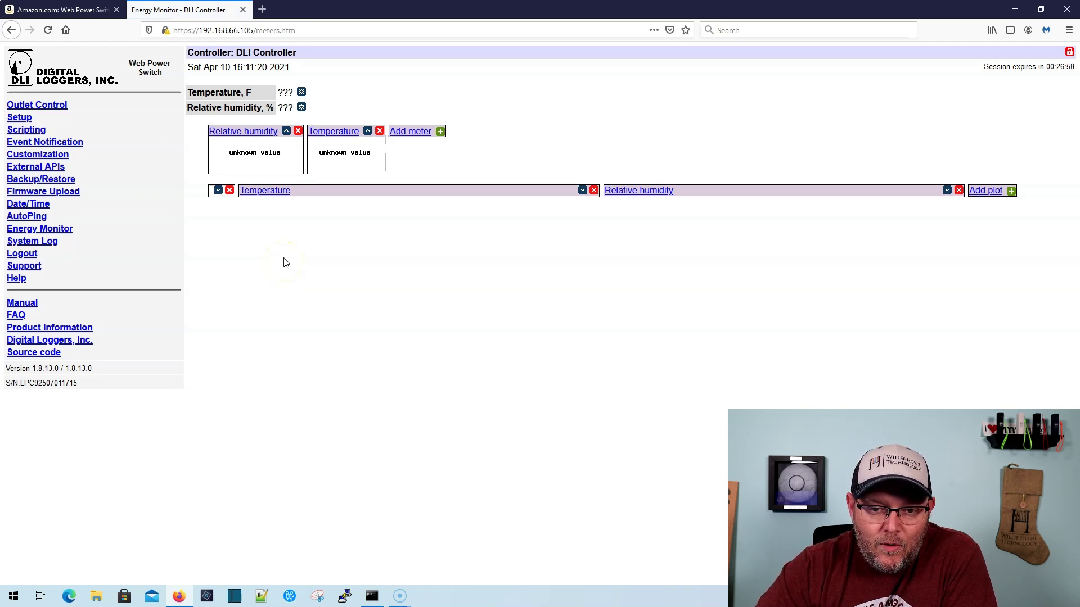
left_click(428, 135)
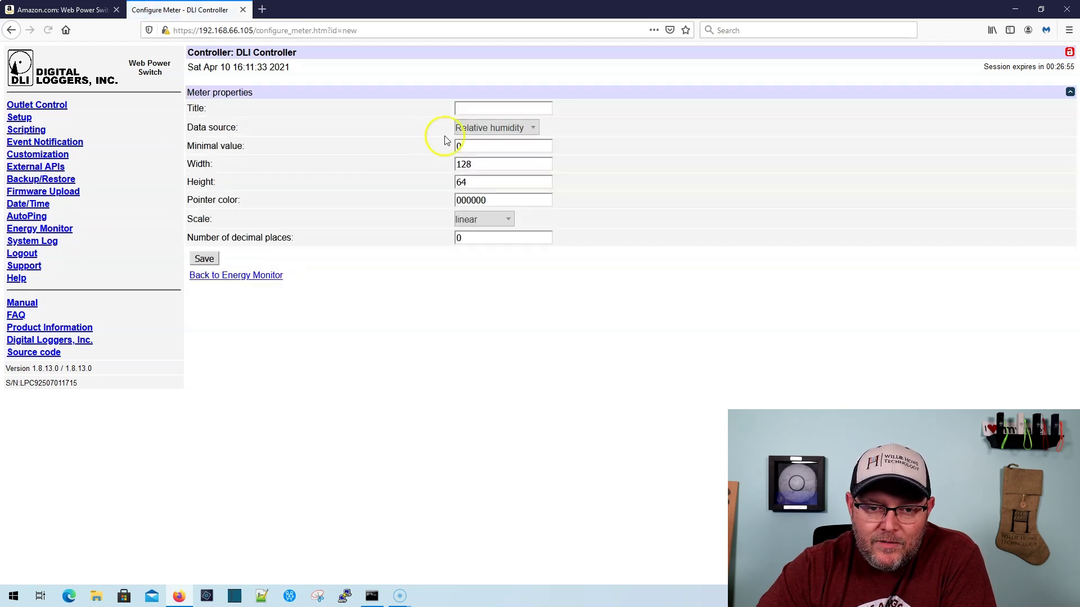
left_click(526, 131)
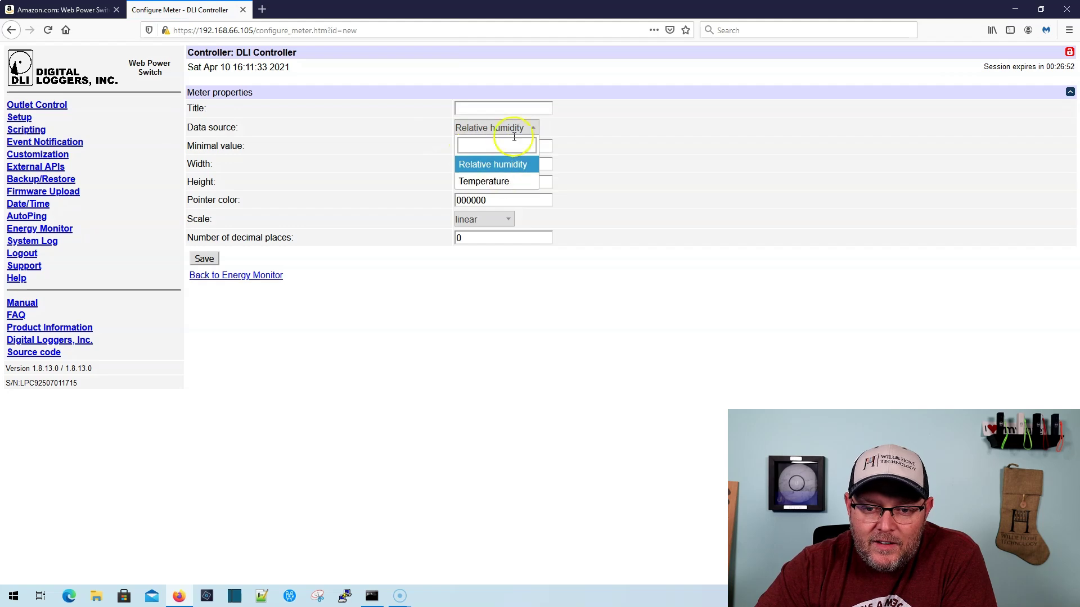
left_click(716, 140)
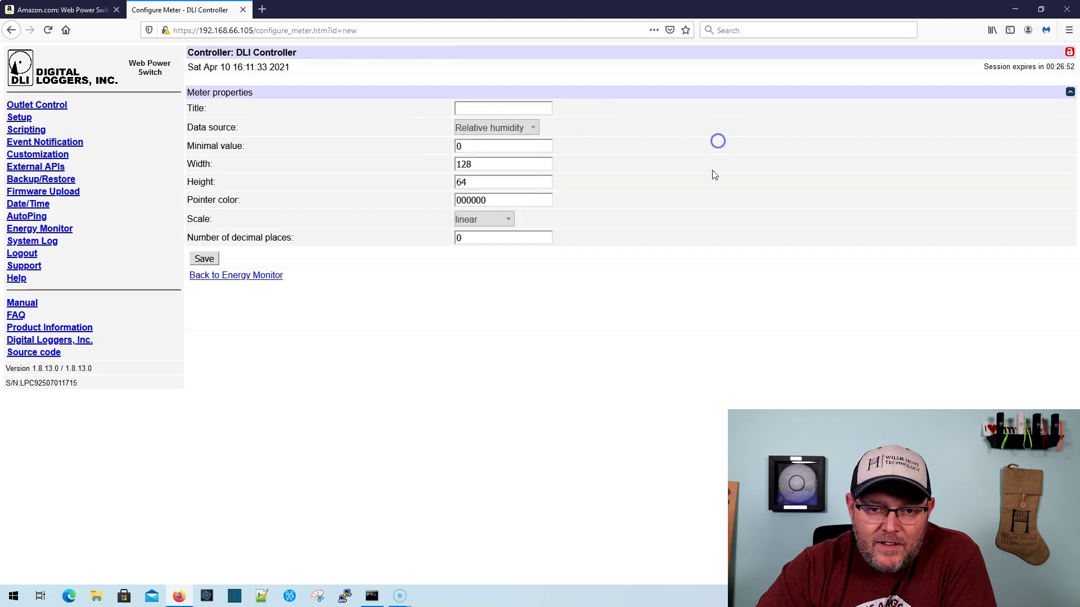
left_click(42, 242)
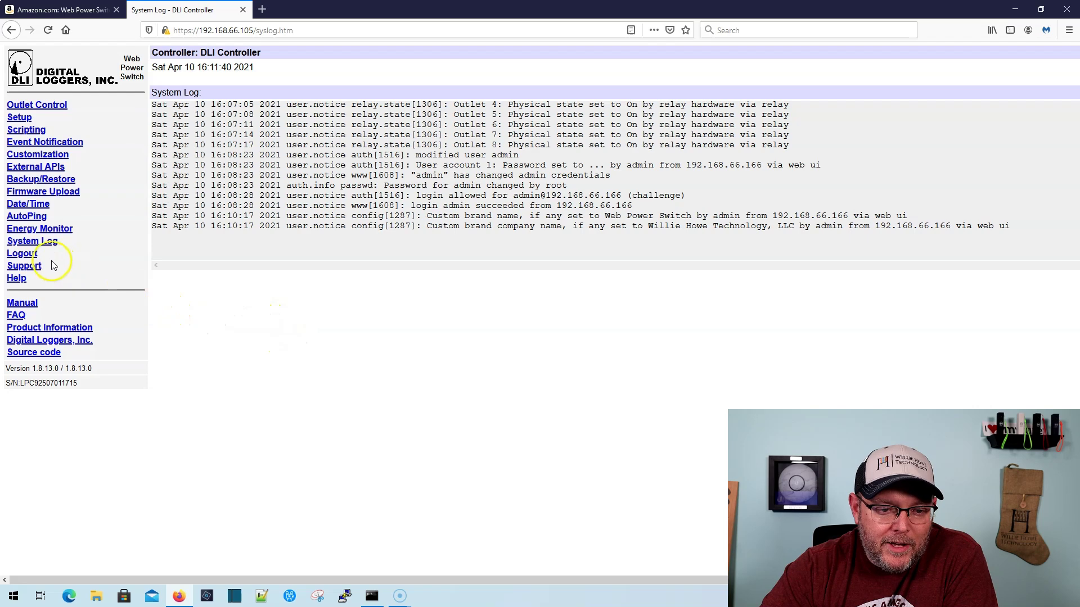
Go back to Outlet Control, with all eight outlets on and a 3-second sequence delay
left_click(40, 106)
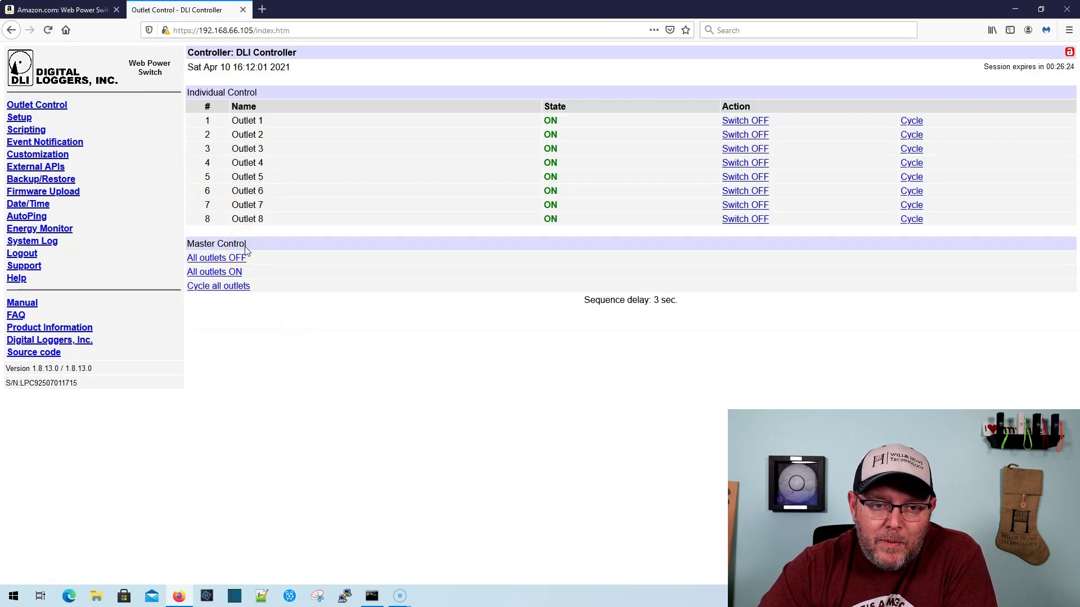
left_click(77, 10)
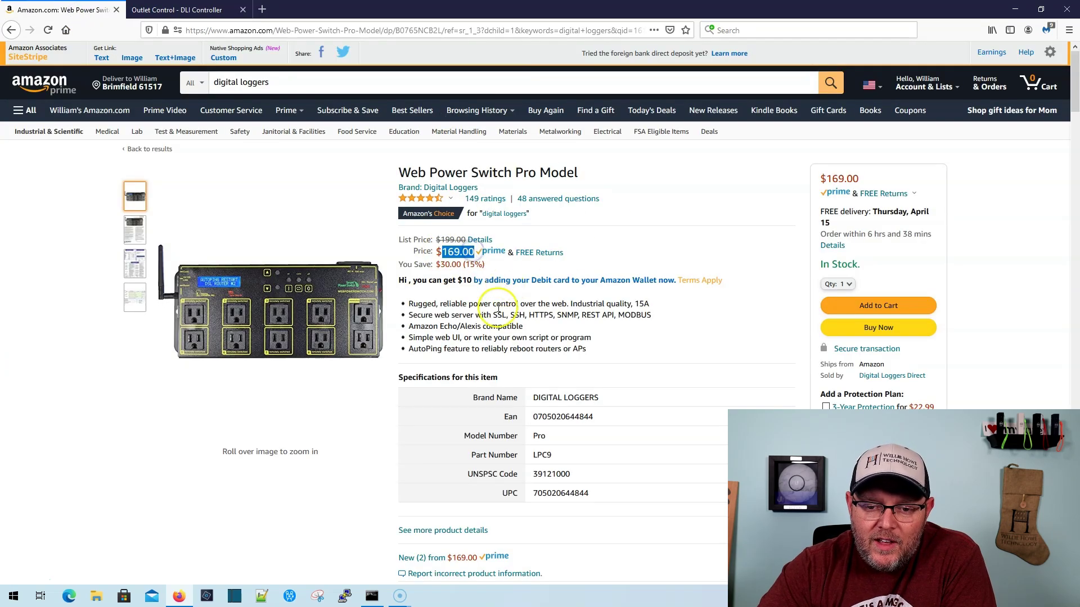
key("ctrl+Tab")
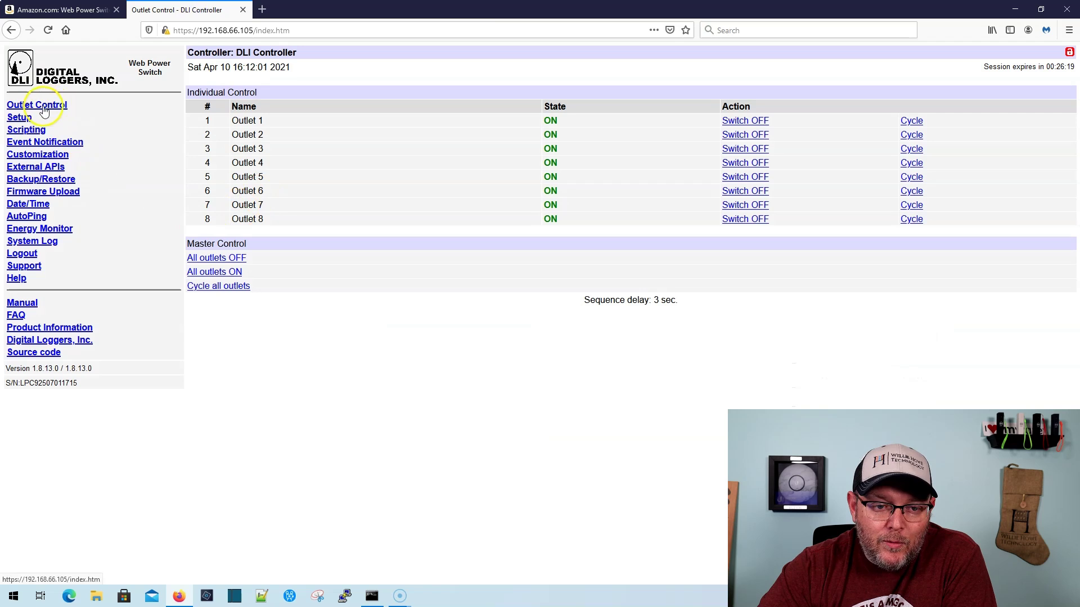